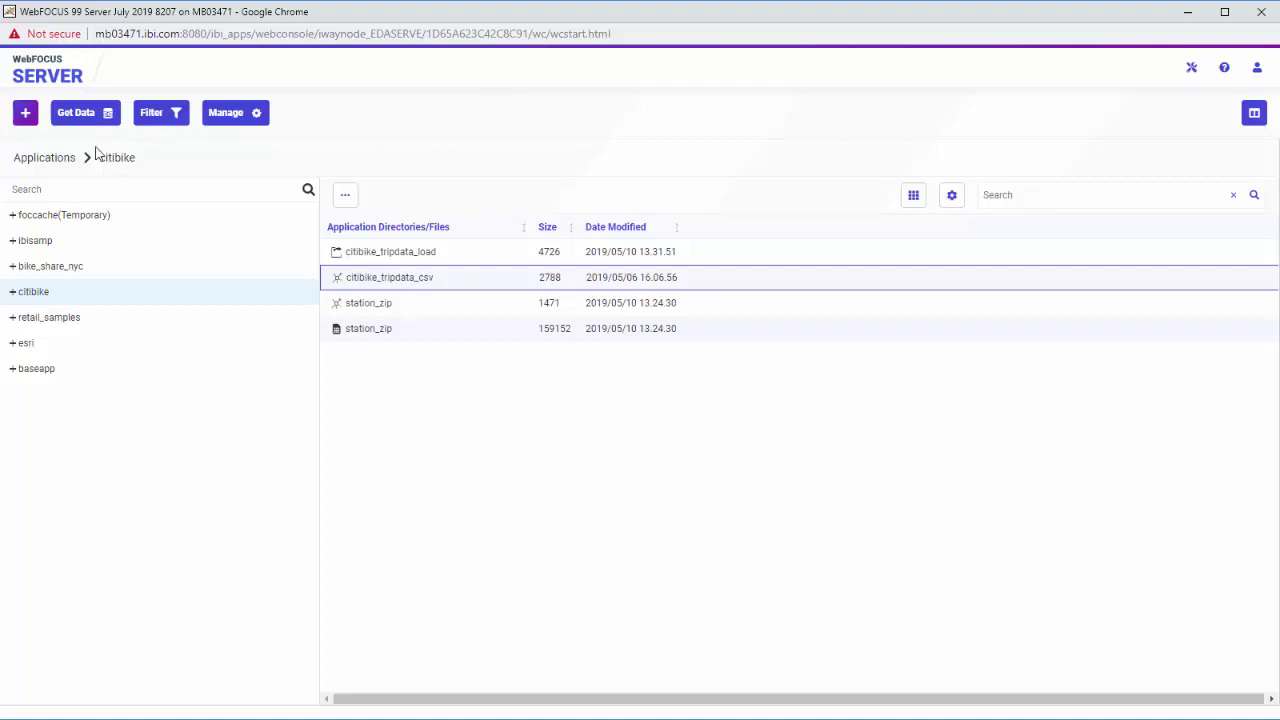
Create data flow dflow01 with citibike_tripdata (T1) as its source feeding a Select Columns step.
{"action": "left_click", "coordinate": [25, 125]}
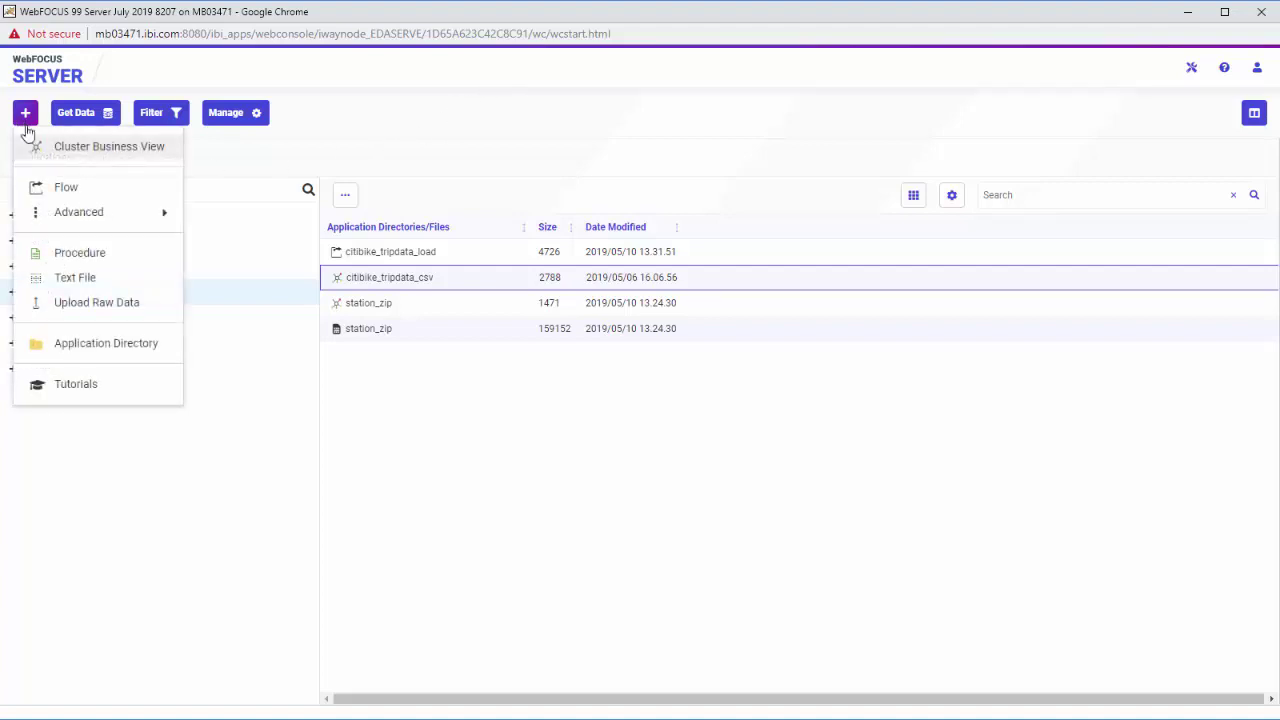
{"action": "left_click", "coordinate": [94, 196]}
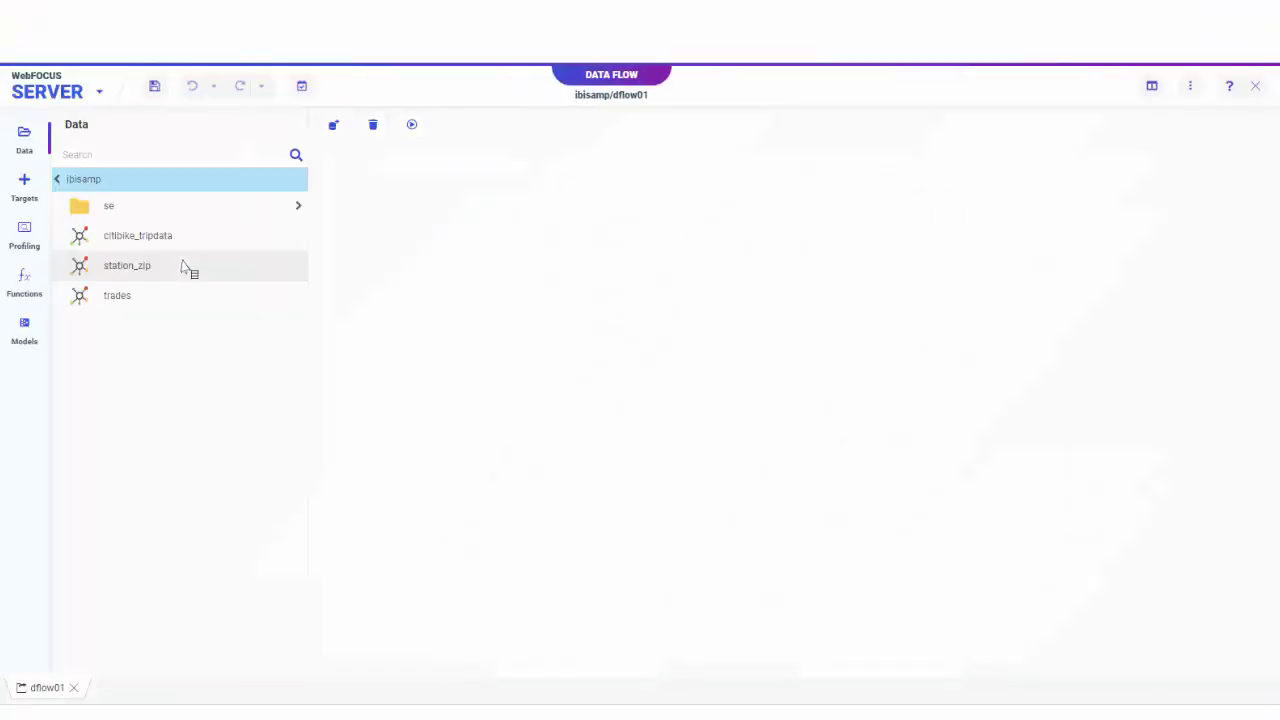
{"action": "left_click_drag", "start_coordinate": [134, 243], "coordinate": [387, 214]}
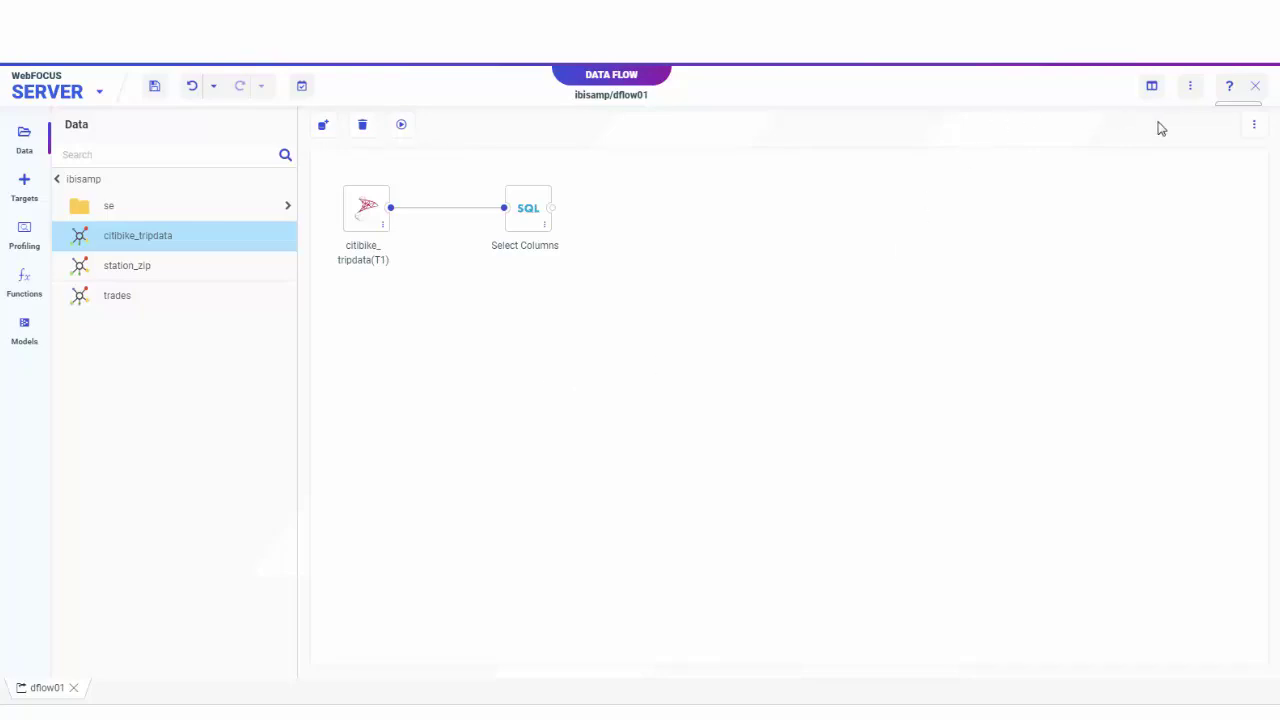
Enable sampling so the citibike_tripdata source uses a 16,600-row sample of 2,181k rows.
{"action": "left_click", "coordinate": [1192, 90]}
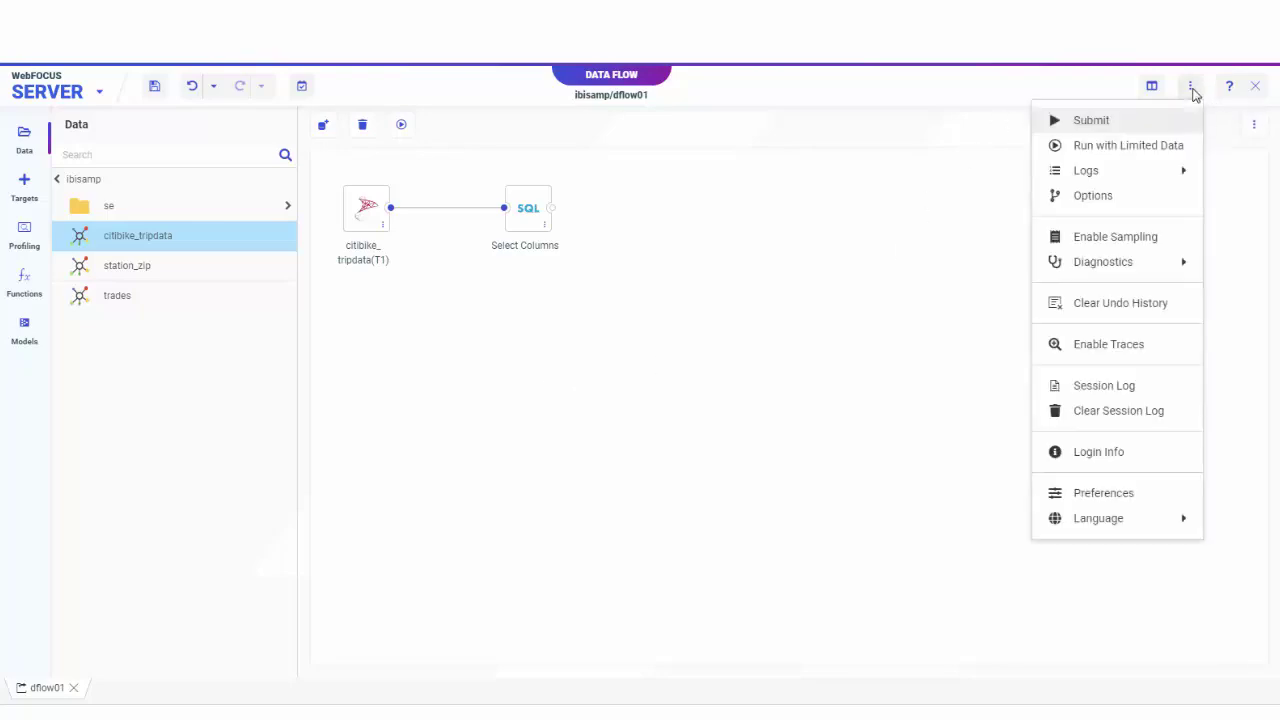
{"action": "left_click", "coordinate": [1138, 238]}
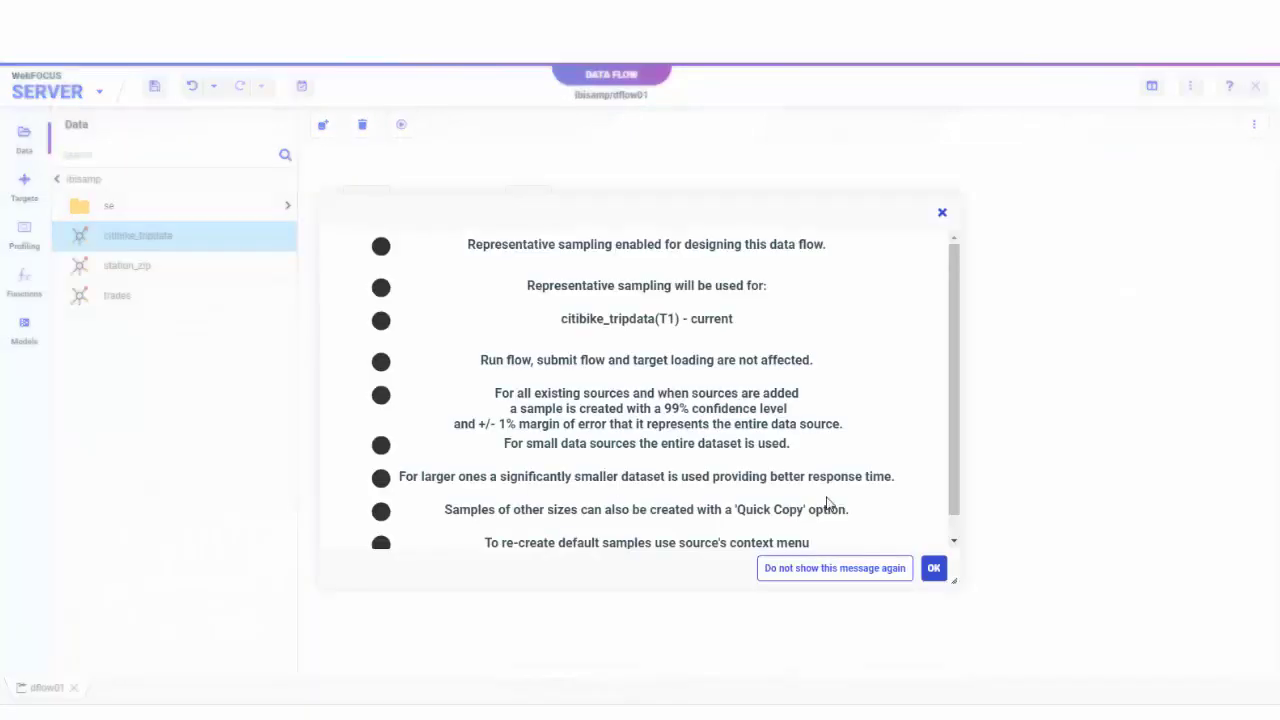
{"action": "left_click", "coordinate": [932, 570]}
{"action": "mouse_move", "coordinate": [369, 221]}
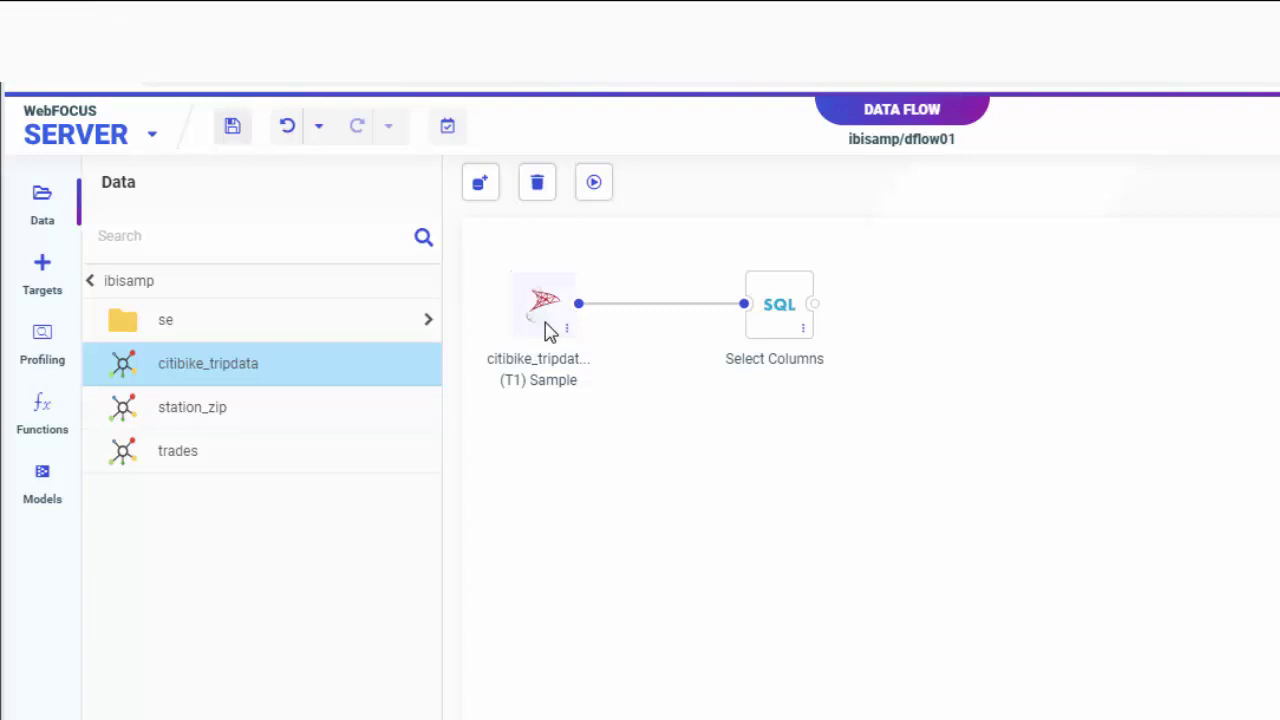
Recreate the citibike_tripdata sample as stratified sampling on the start station column.
{"action": "right_click", "coordinate": [545, 324]}
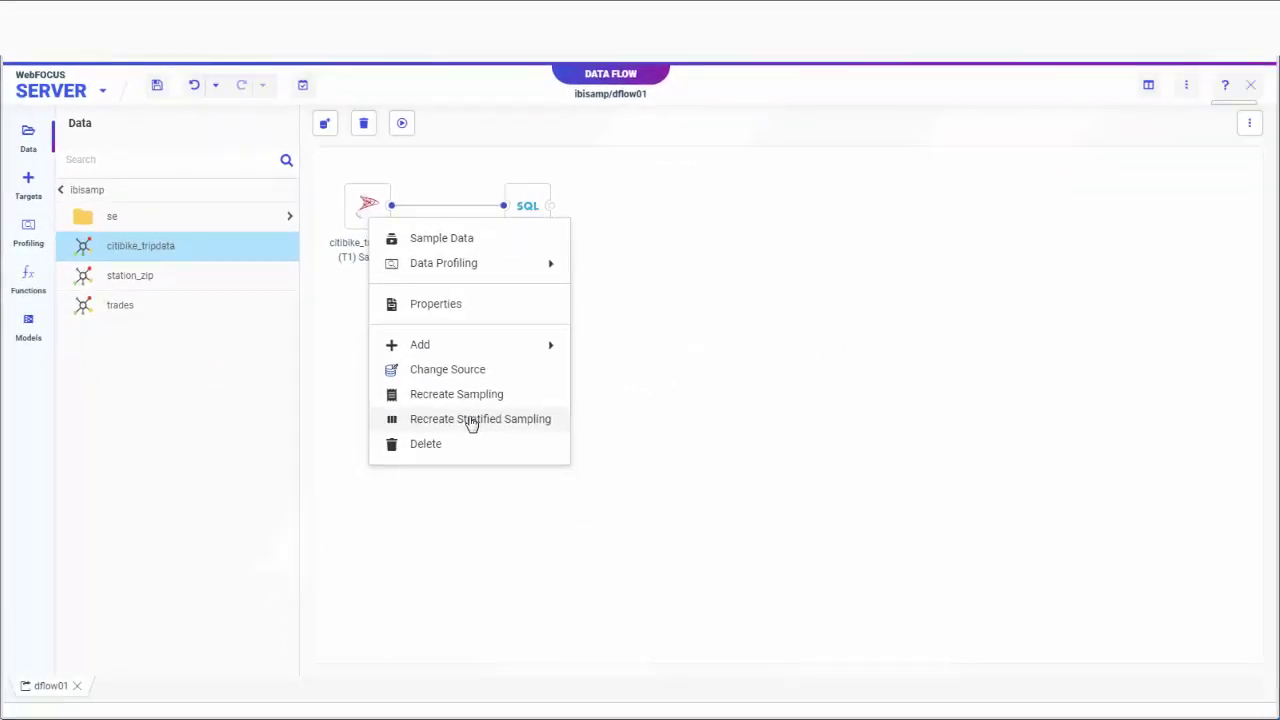
{"action": "left_click", "coordinate": [628, 561]}
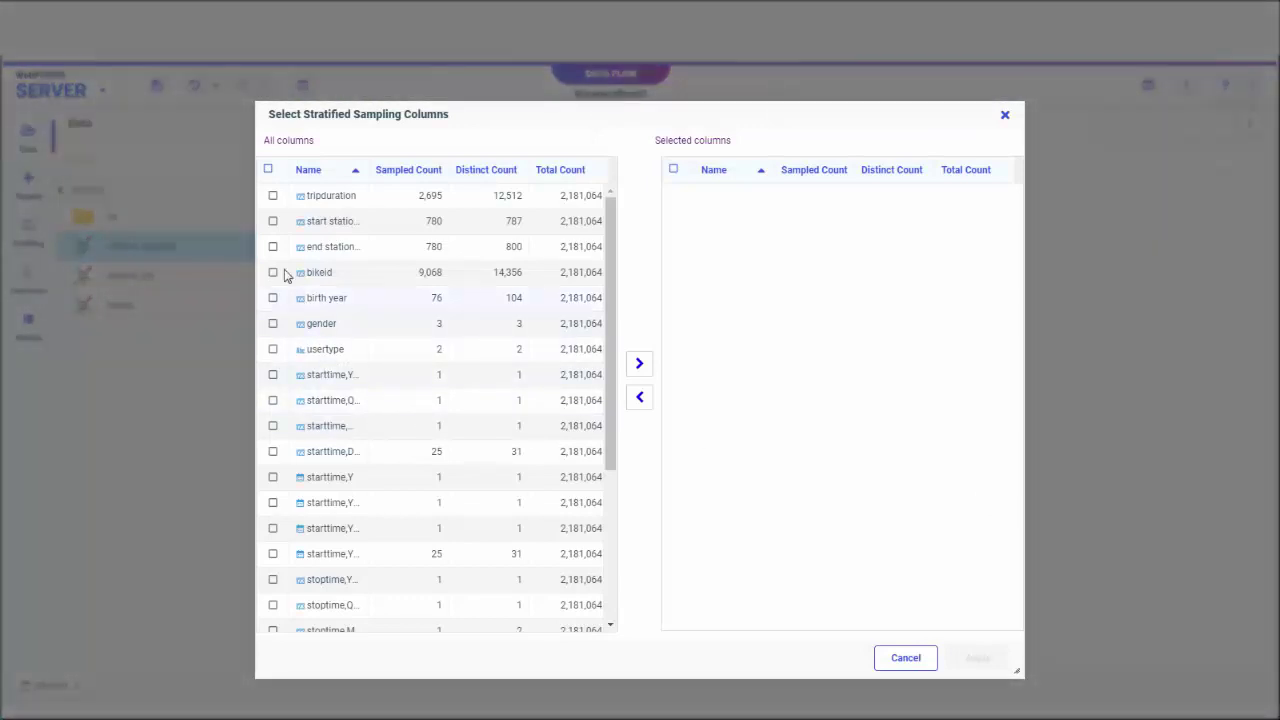
{"action": "left_click", "coordinate": [273, 222]}
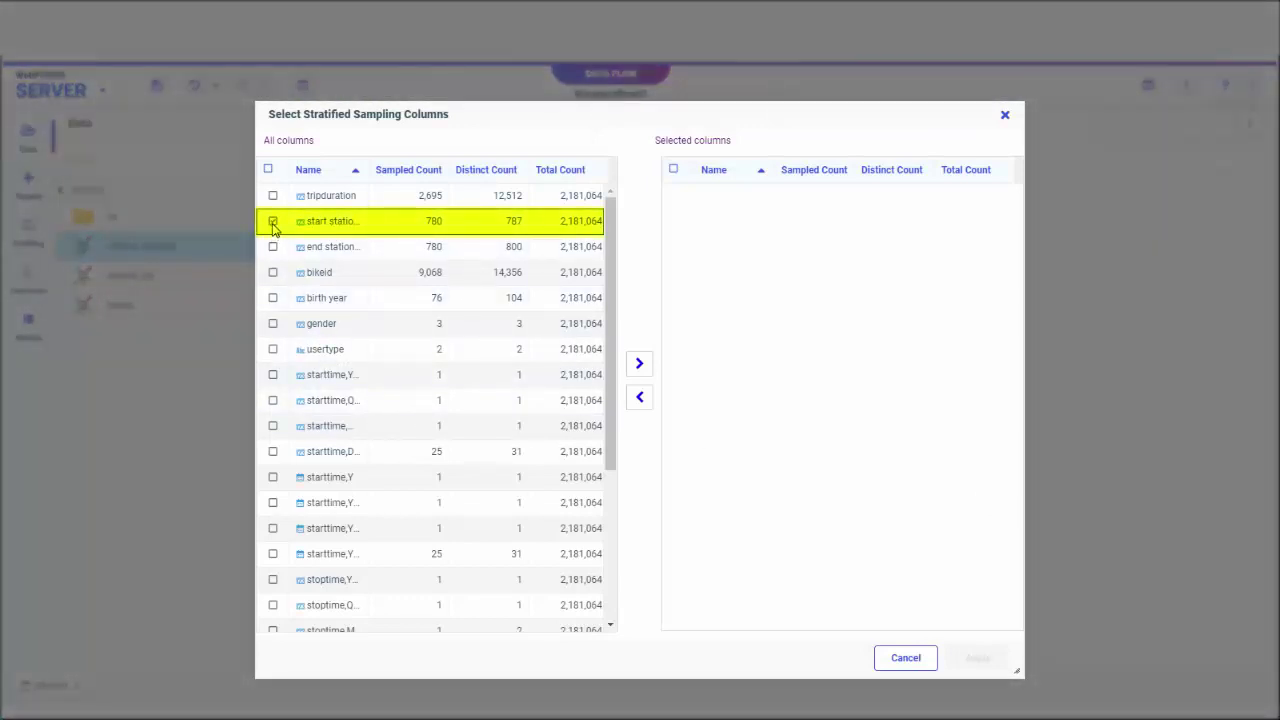
{"action": "left_click", "coordinate": [638, 365]}
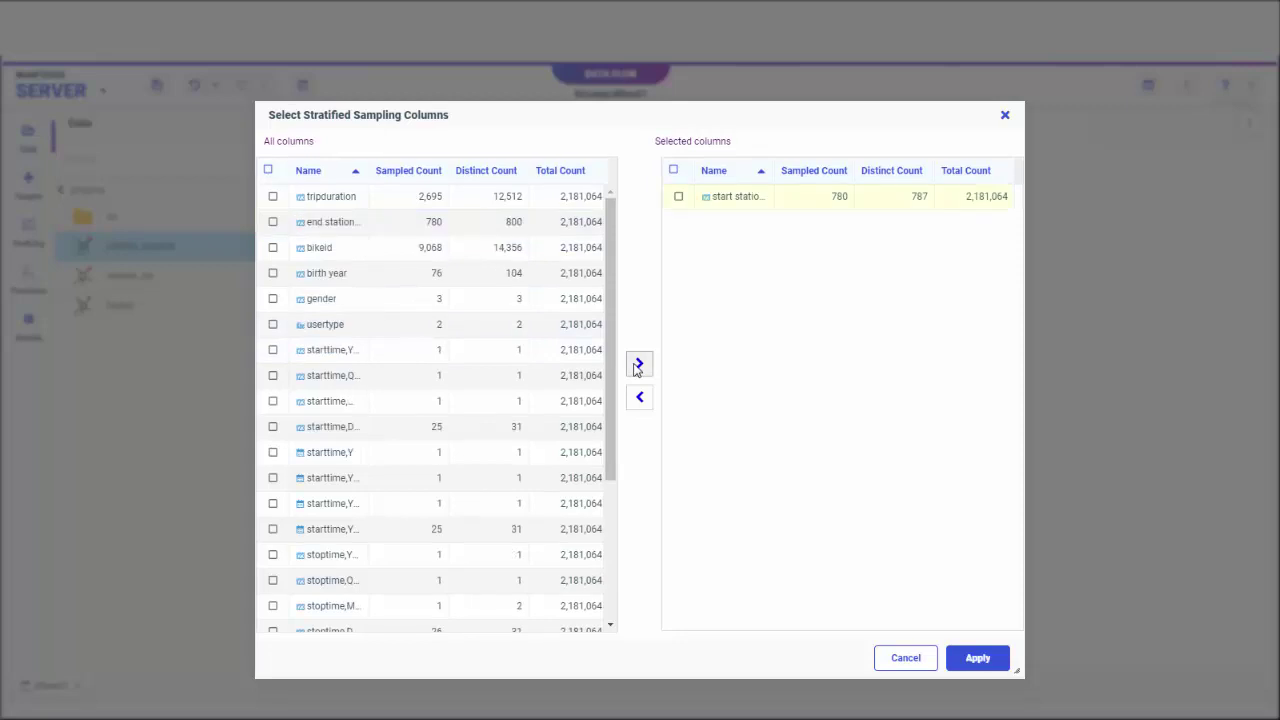
{"action": "left_click", "coordinate": [986, 664]}
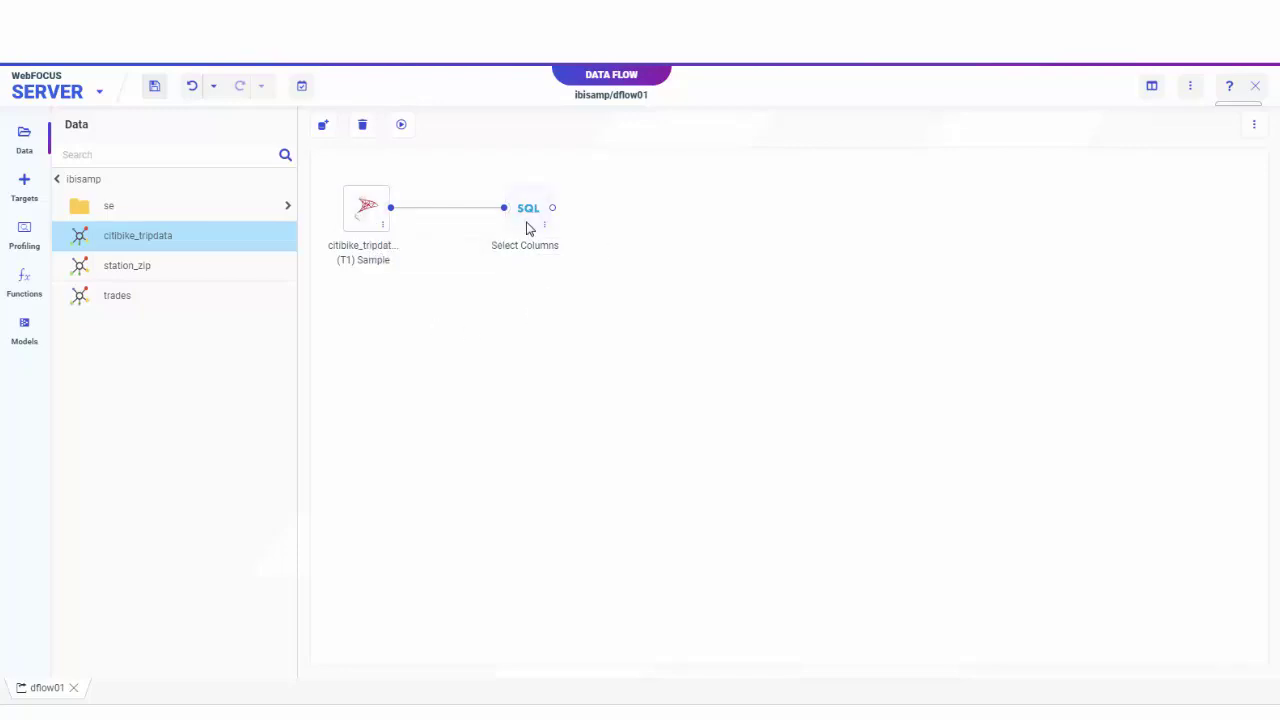
Edit Select Columns to order by birth year and delete the starttime,Quarter column.
{"action": "right_click", "coordinate": [528, 228]}
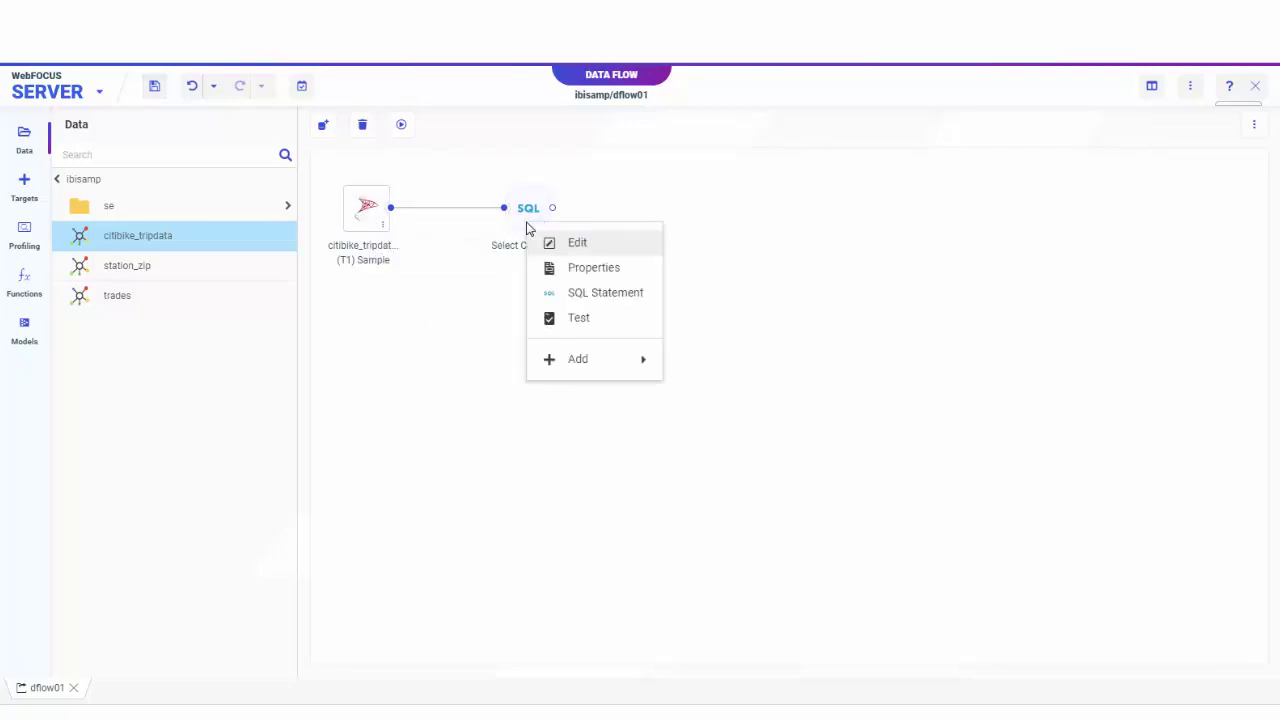
{"action": "left_click", "coordinate": [577, 246]}
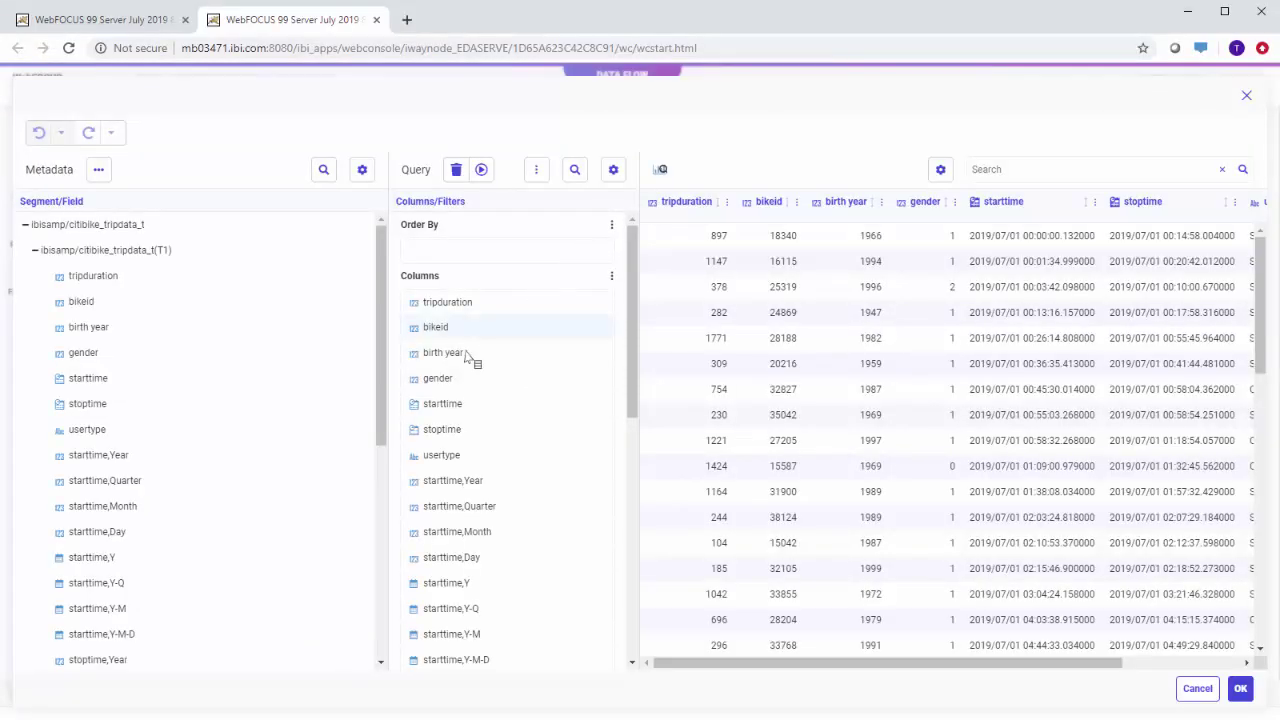
{"action": "left_click_drag", "start_coordinate": [471, 356], "coordinate": [471, 249]}
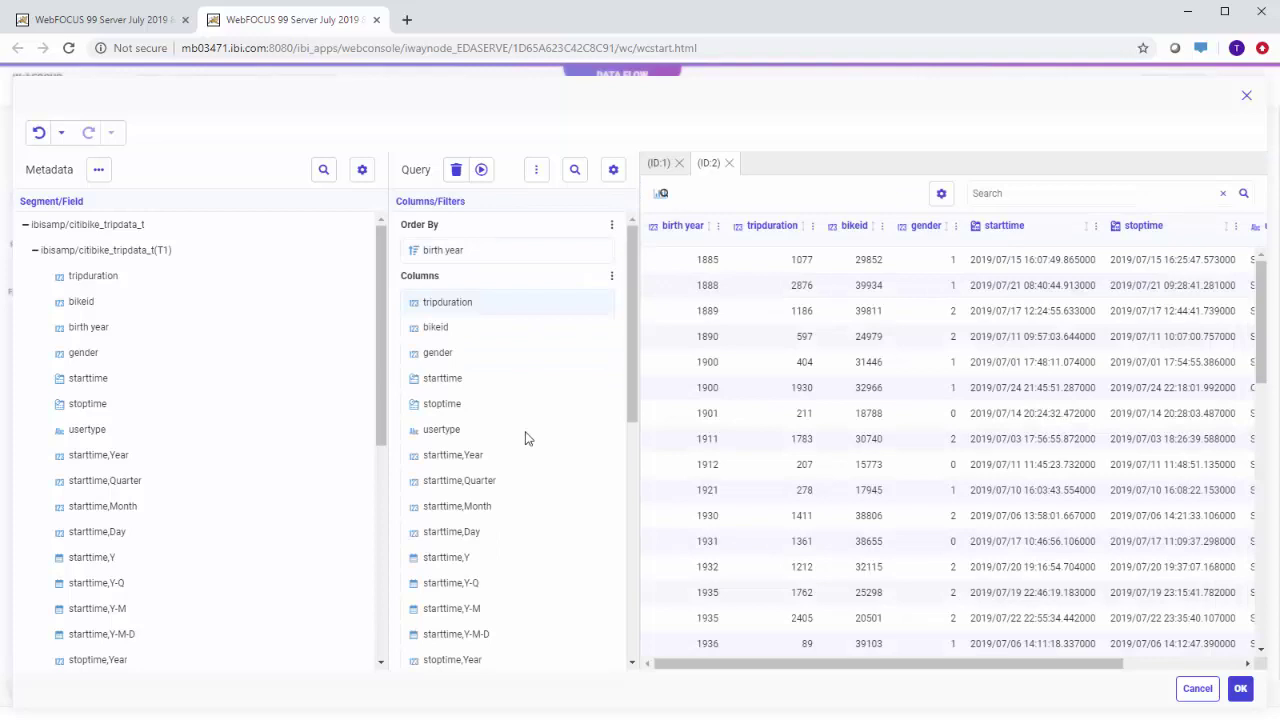
{"action": "right_click", "coordinate": [509, 488]}
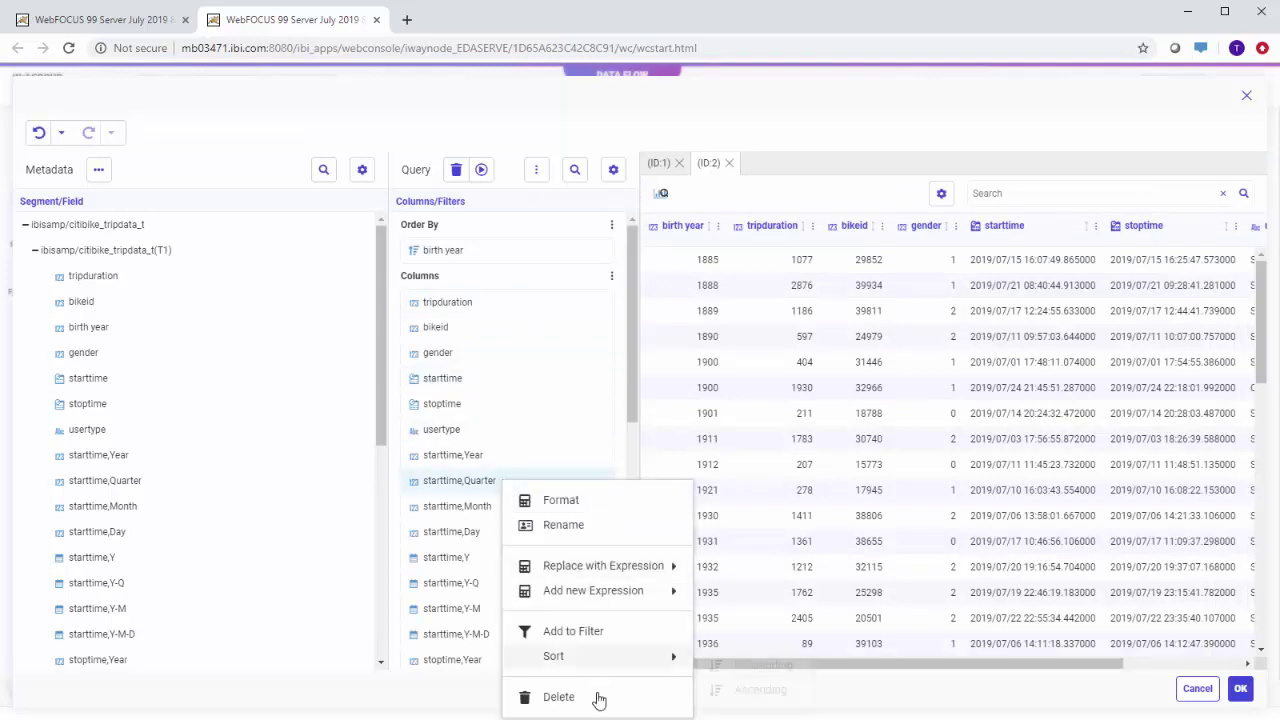
{"action": "left_click", "coordinate": [599, 698]}
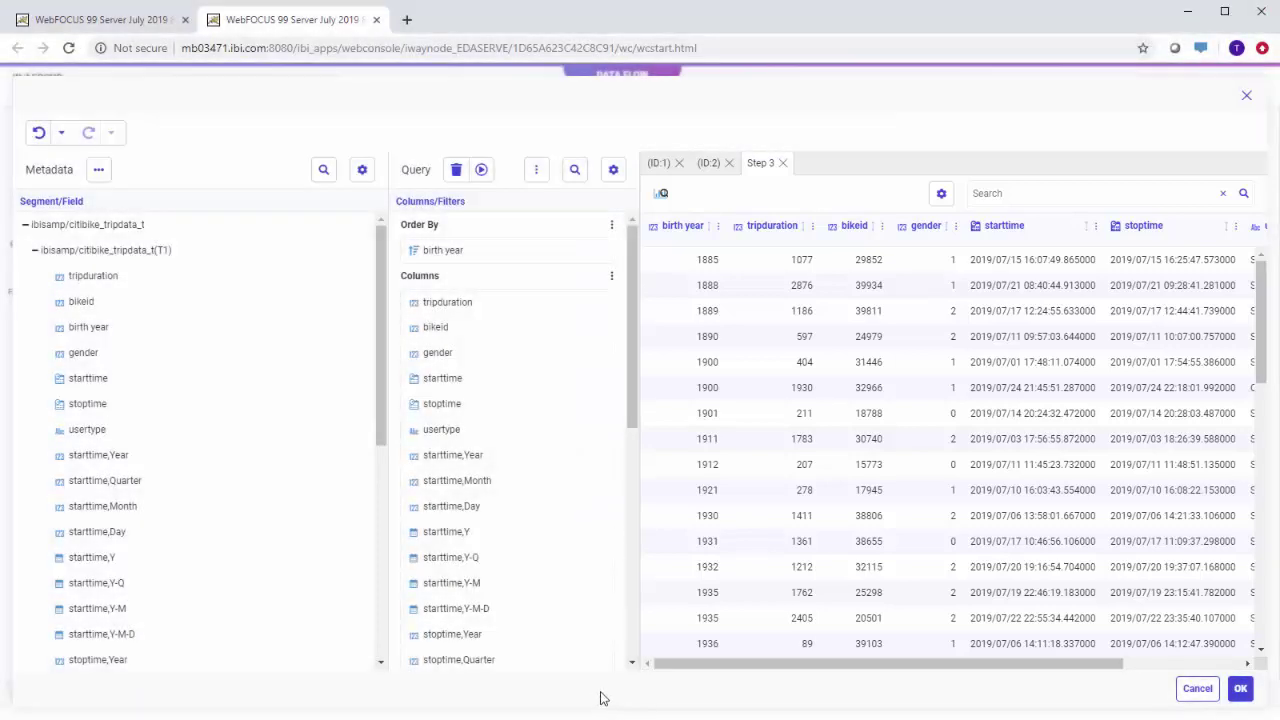
Show profiling histograms in the Select Columns preview and explore the gender column's expression options.
{"action": "left_click", "coordinate": [661, 196]}
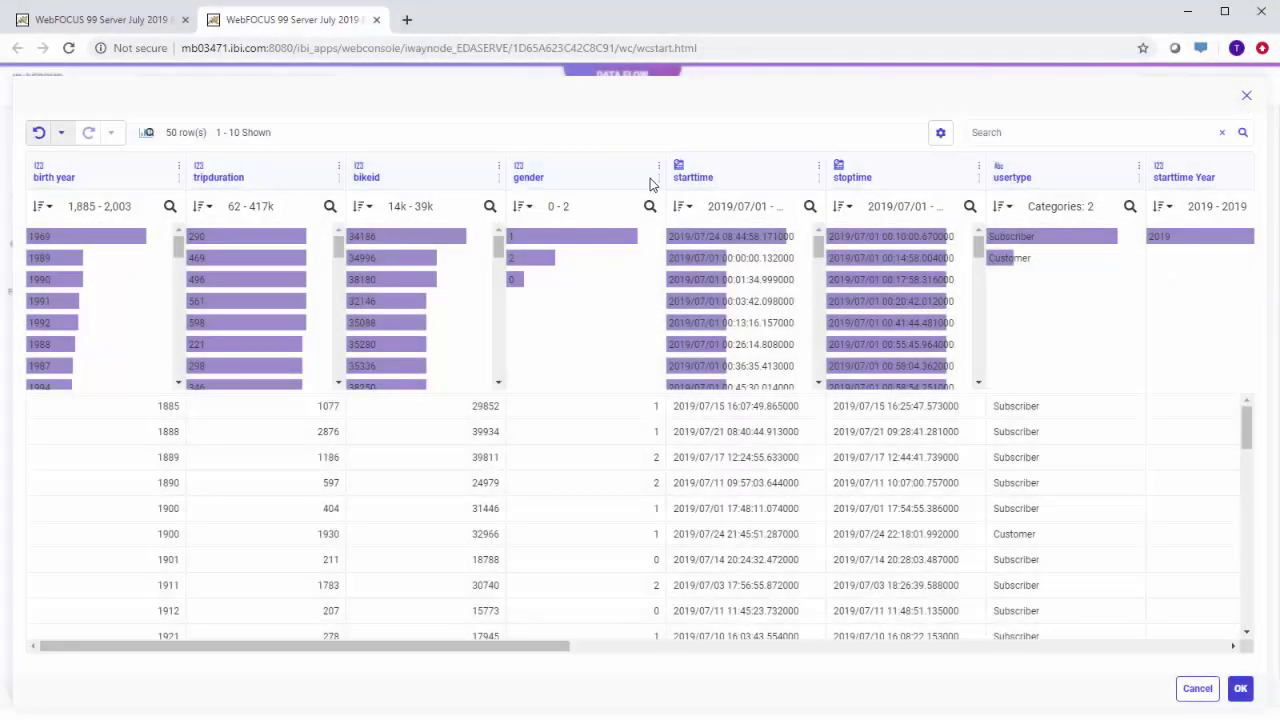
{"action": "left_click", "coordinate": [659, 168]}
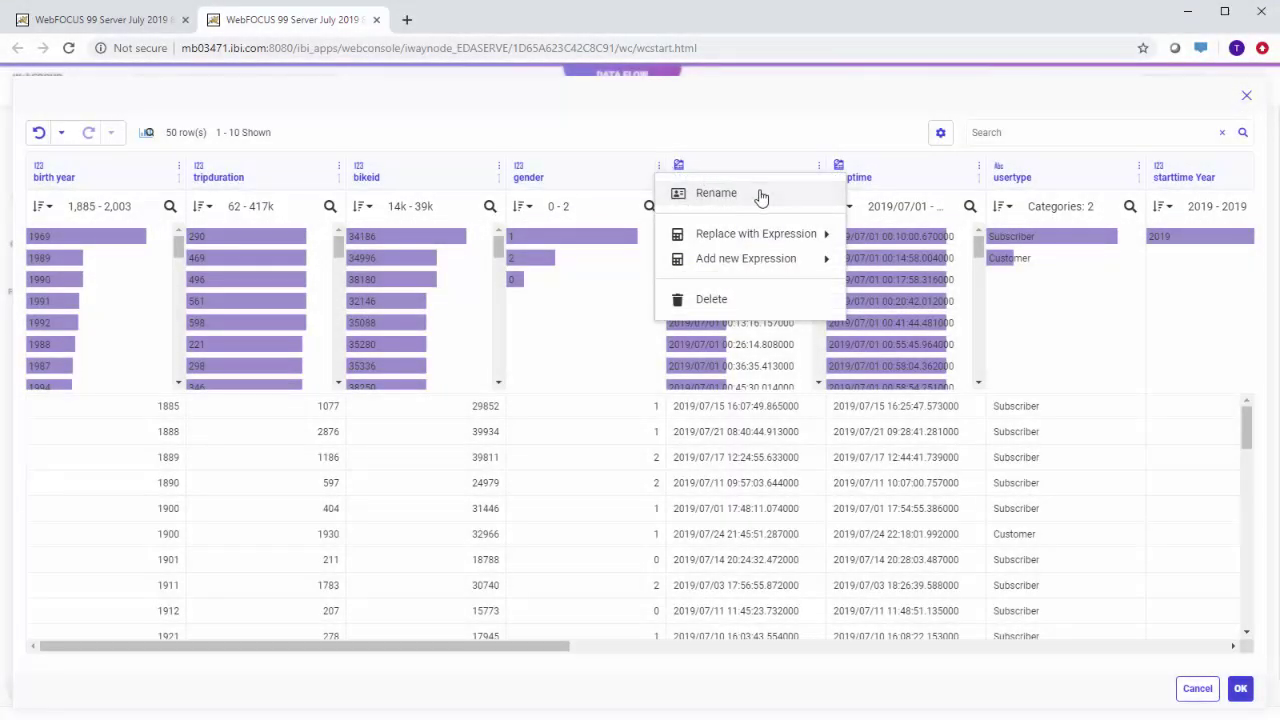
{"action": "mouse_move", "coordinate": [771, 232]}
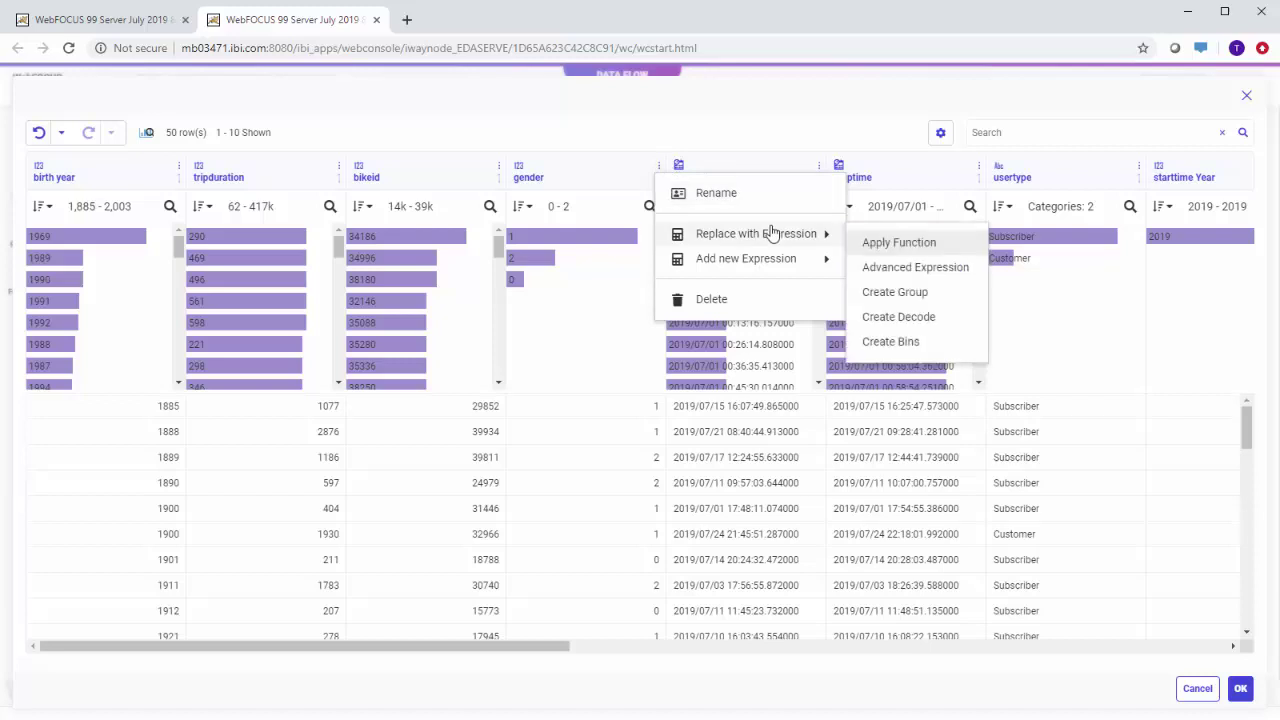
{"action": "mouse_move", "coordinate": [775, 262]}
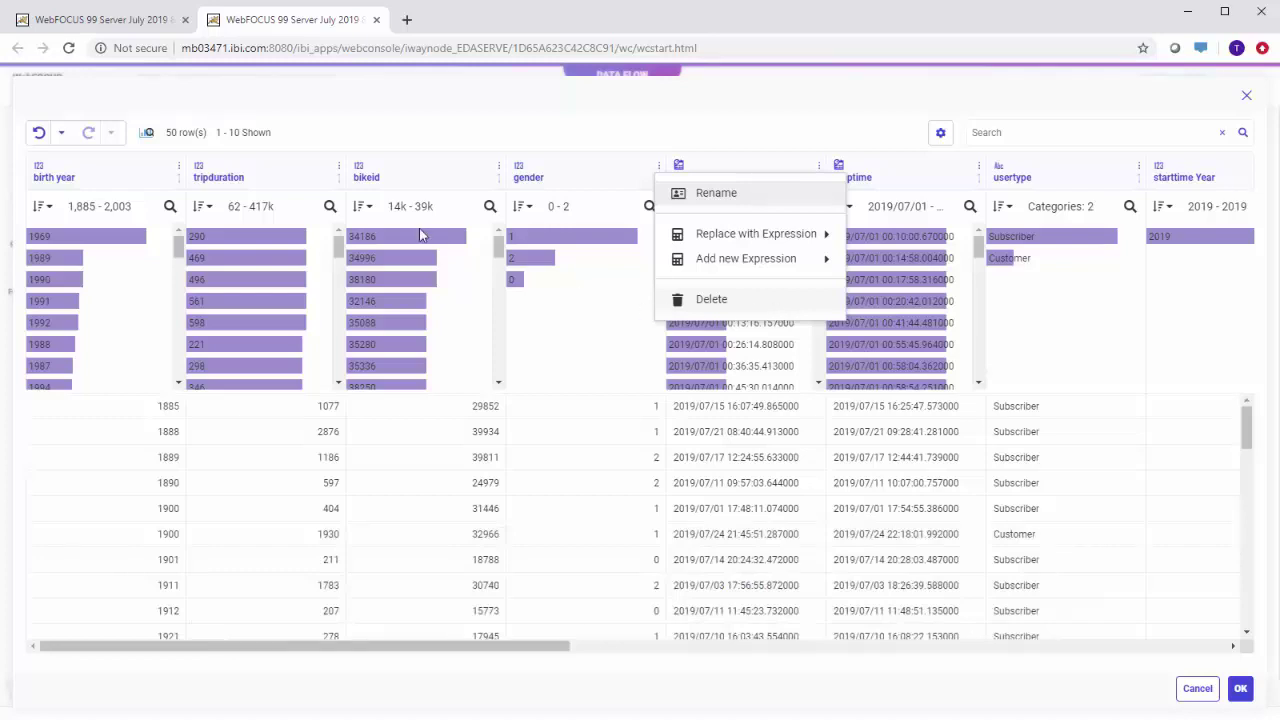
Add a 'Trip Duration,Minutes' column defined as tripduration /60.
{"action": "left_click", "coordinate": [338, 168]}
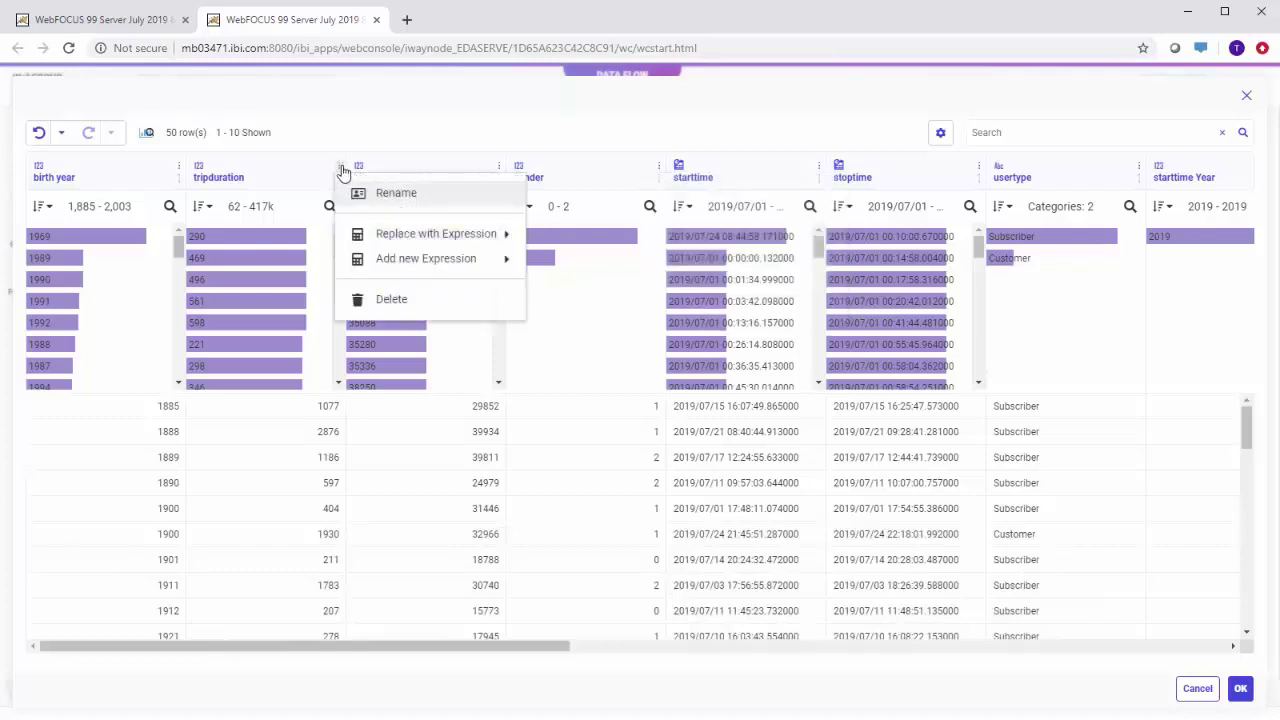
{"action": "mouse_move", "coordinate": [403, 237]}
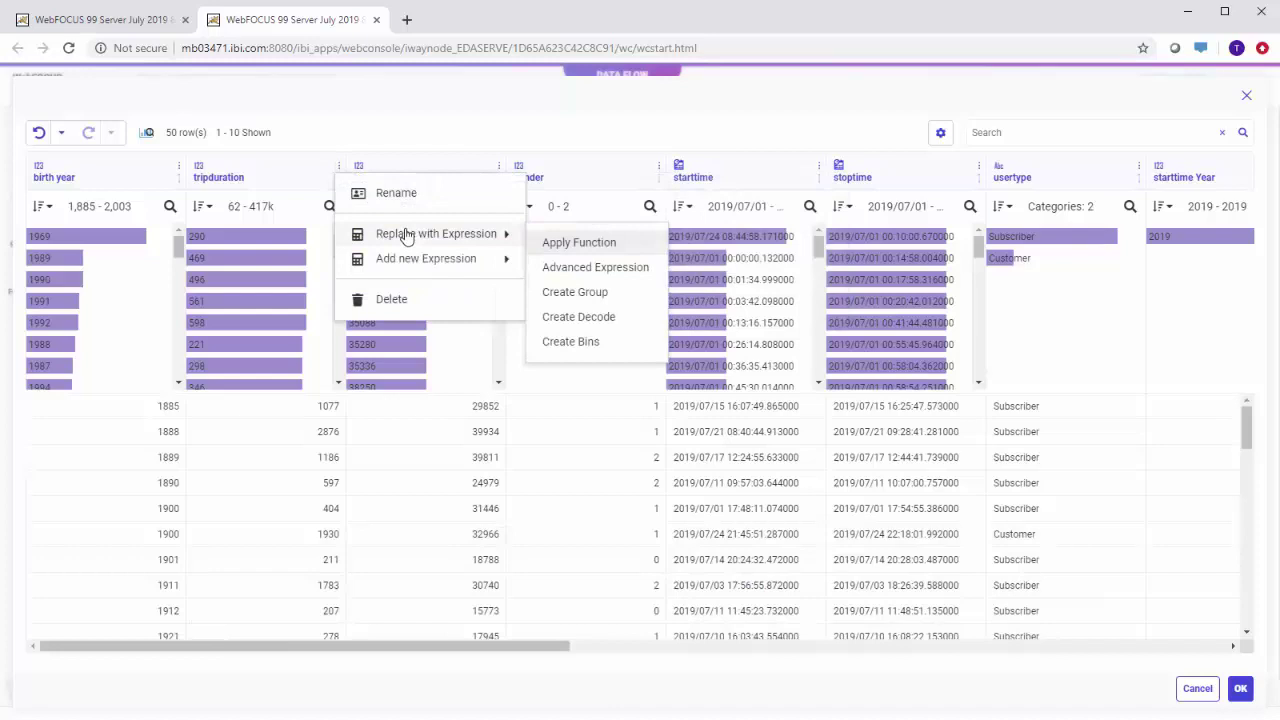
{"action": "left_click", "coordinate": [592, 268]}
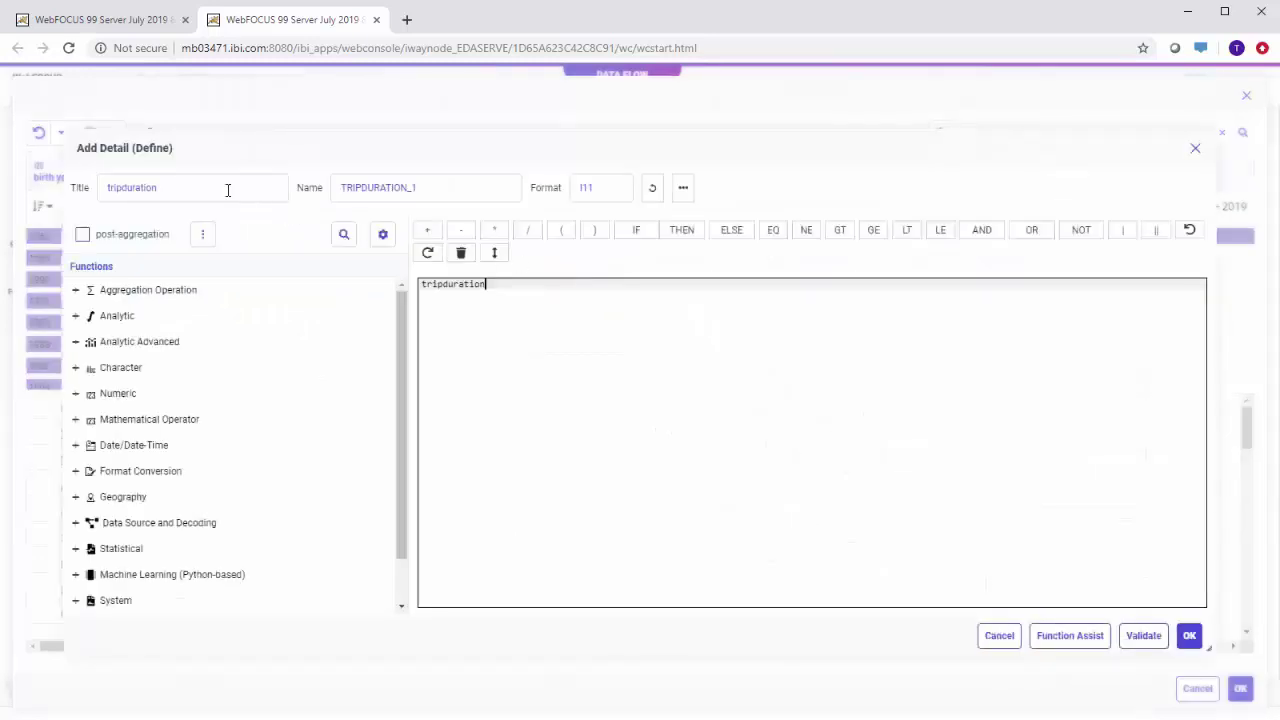
{"action": "double_click", "coordinate": [227, 189]}
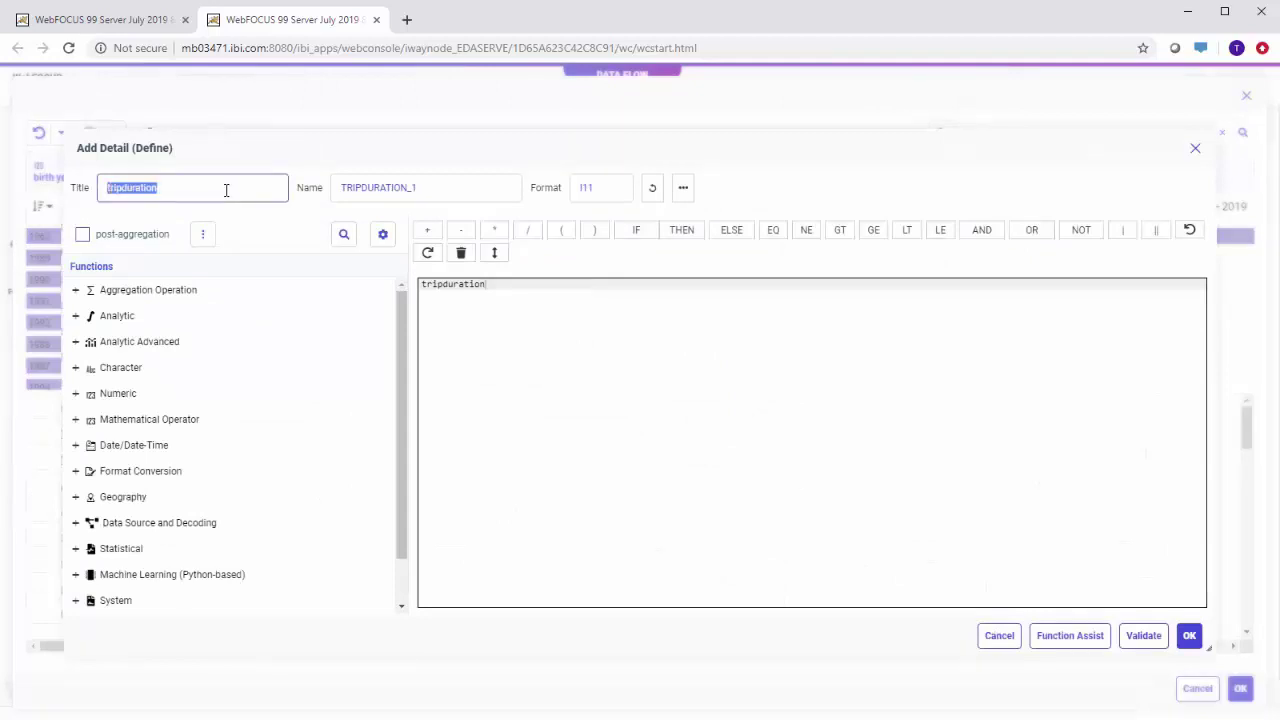
{"action": "type", "text": "Trip Duration,Minutes"}
{"action": "left_click", "coordinate": [289, 150]}
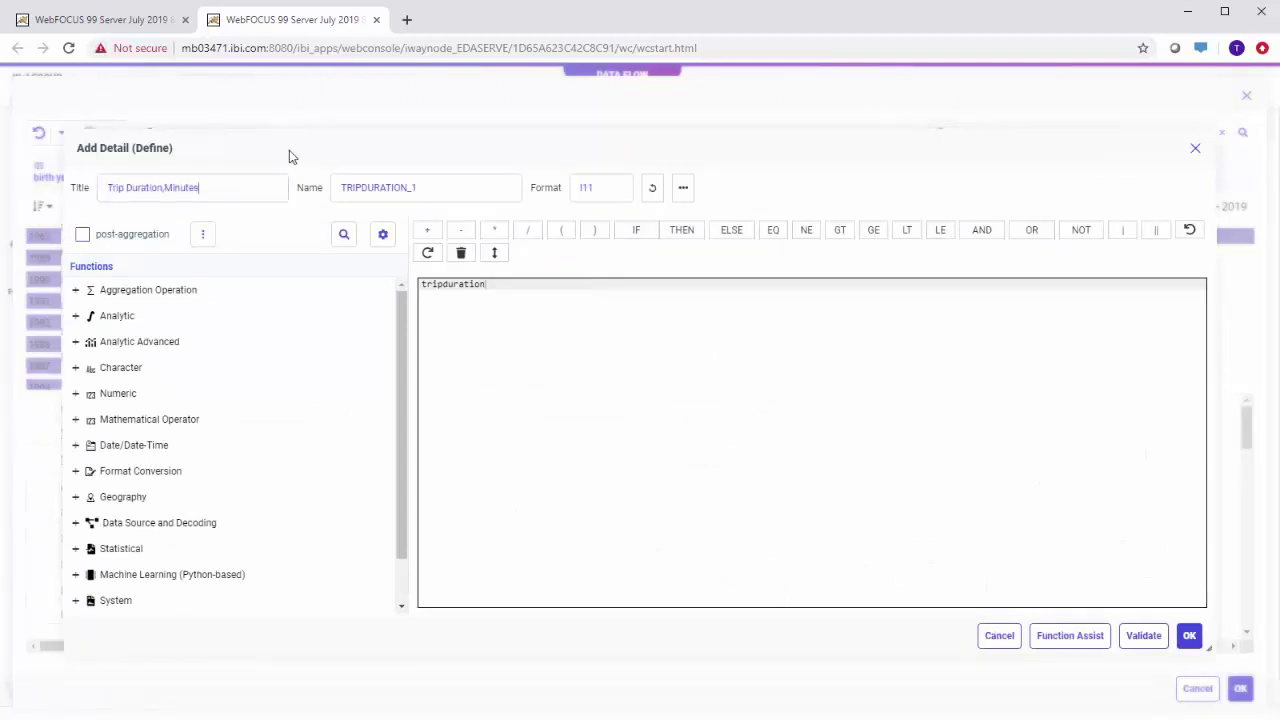
{"action": "left_click", "coordinate": [528, 232]}
{"action": "type", "text": "60"}
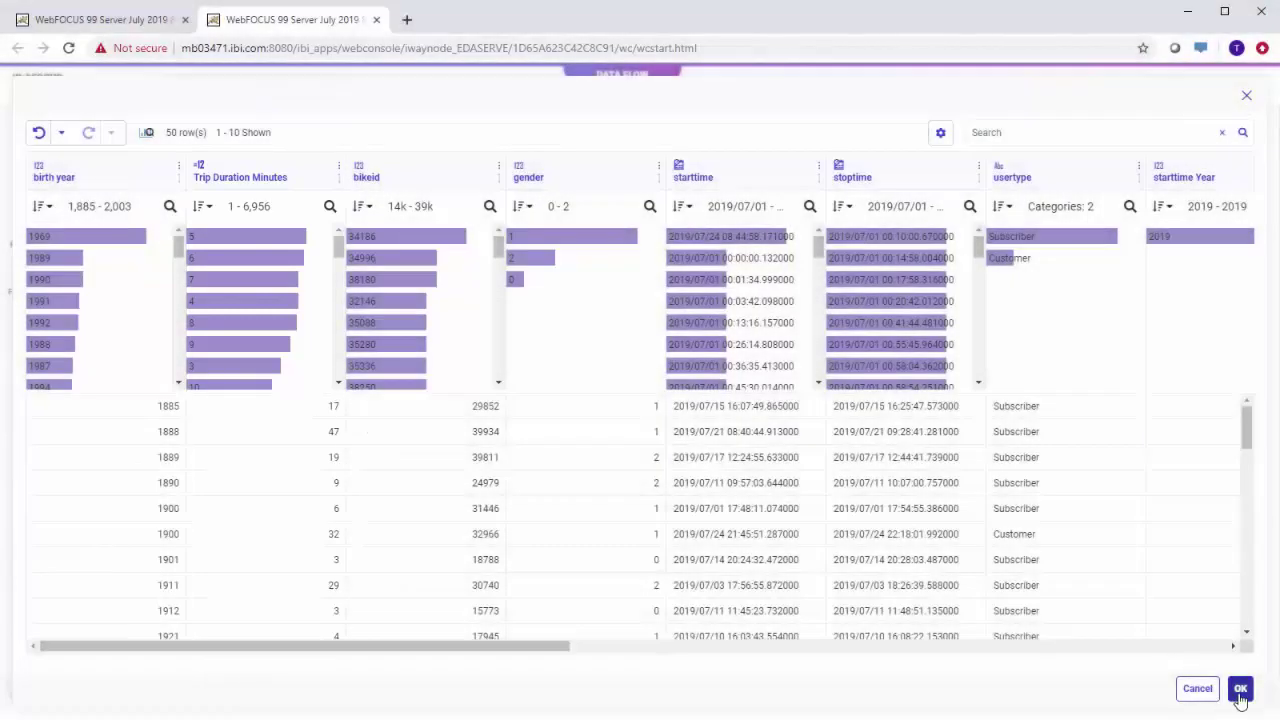
Inner-join station_zip (T2) to the trip data on start station id = STATION_ID.
{"action": "left_click", "coordinate": [1240, 689]}
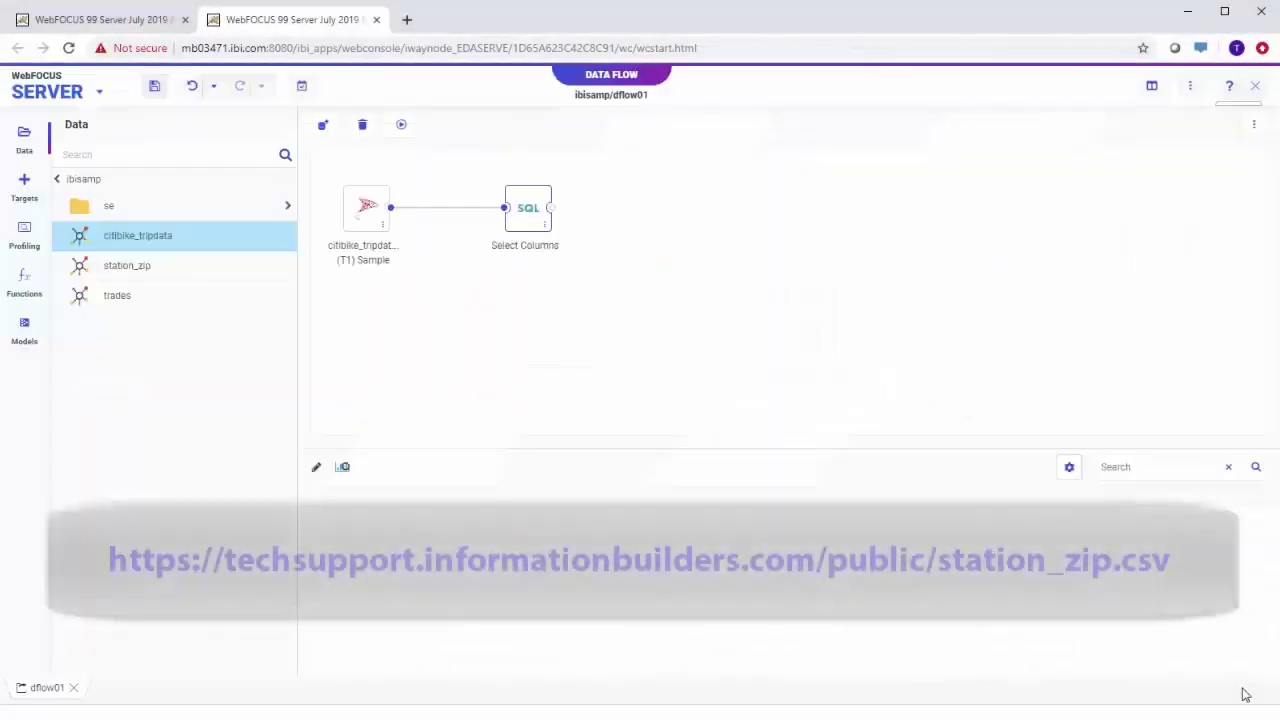
{"action": "left_click", "coordinate": [147, 271]}
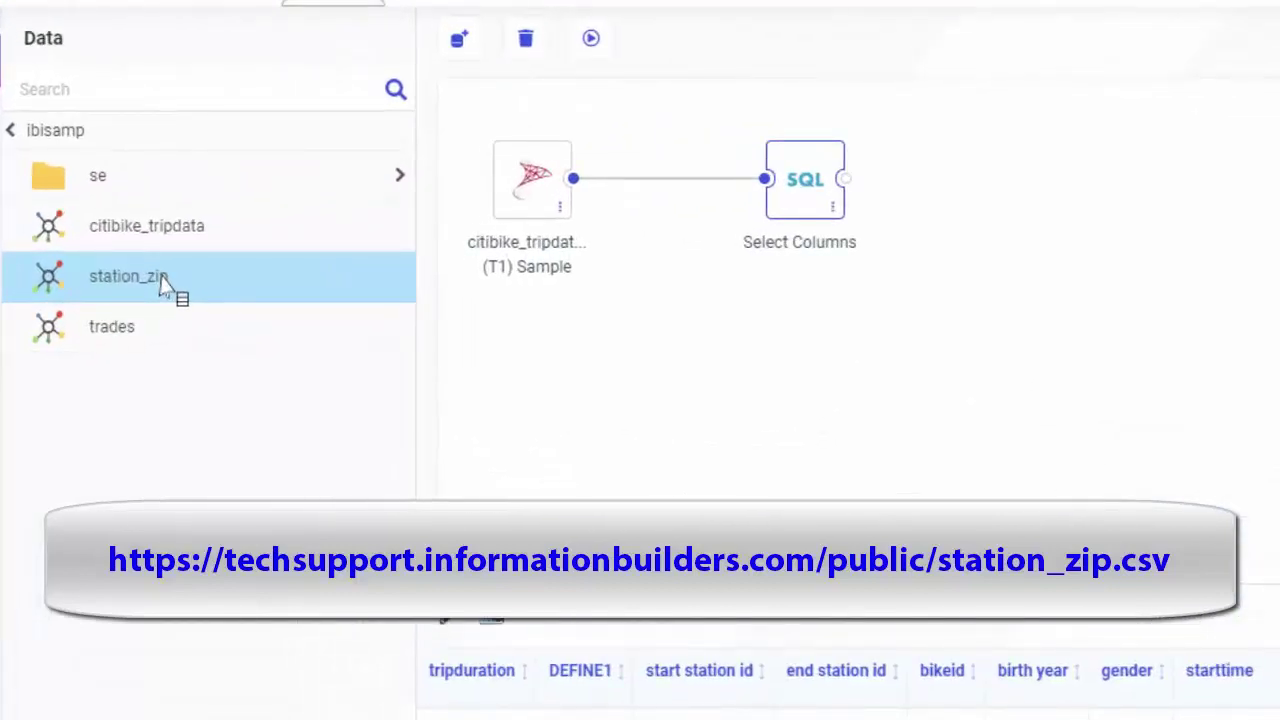
{"action": "left_click_drag", "start_coordinate": [165, 285], "coordinate": [570, 155]}
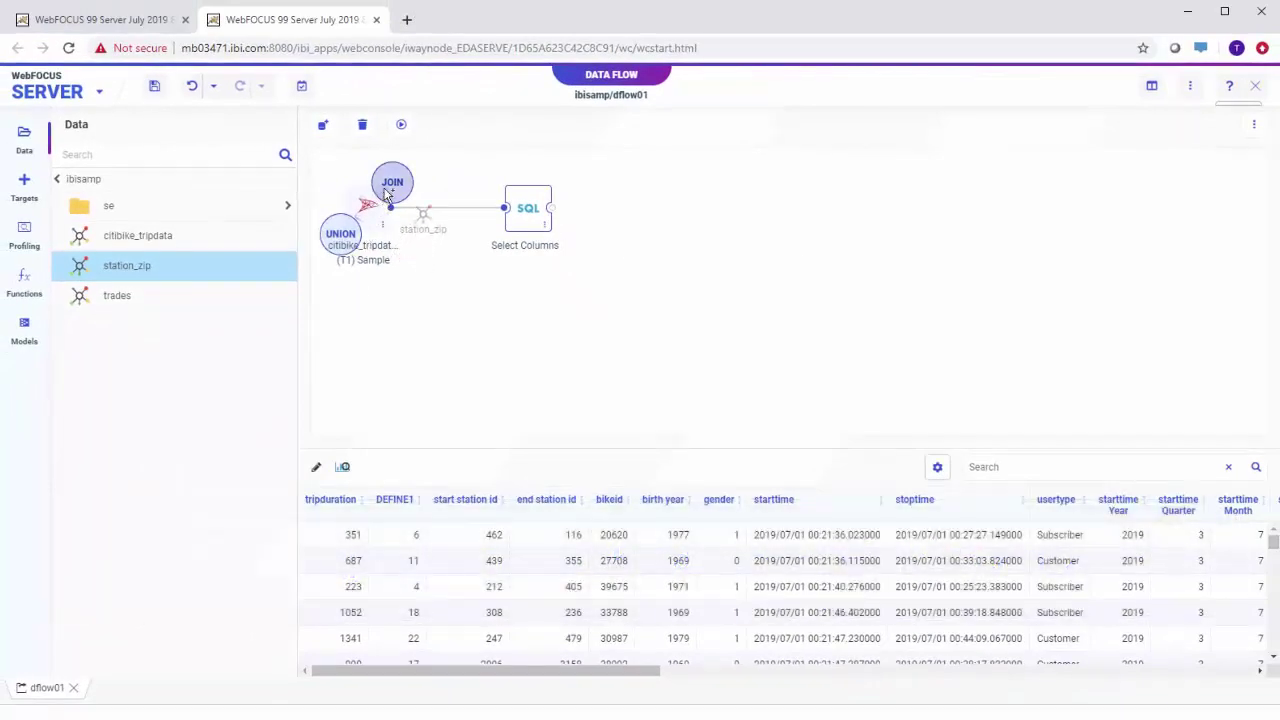
{"action": "left_click_drag", "start_coordinate": [386, 192], "coordinate": [392, 186]}
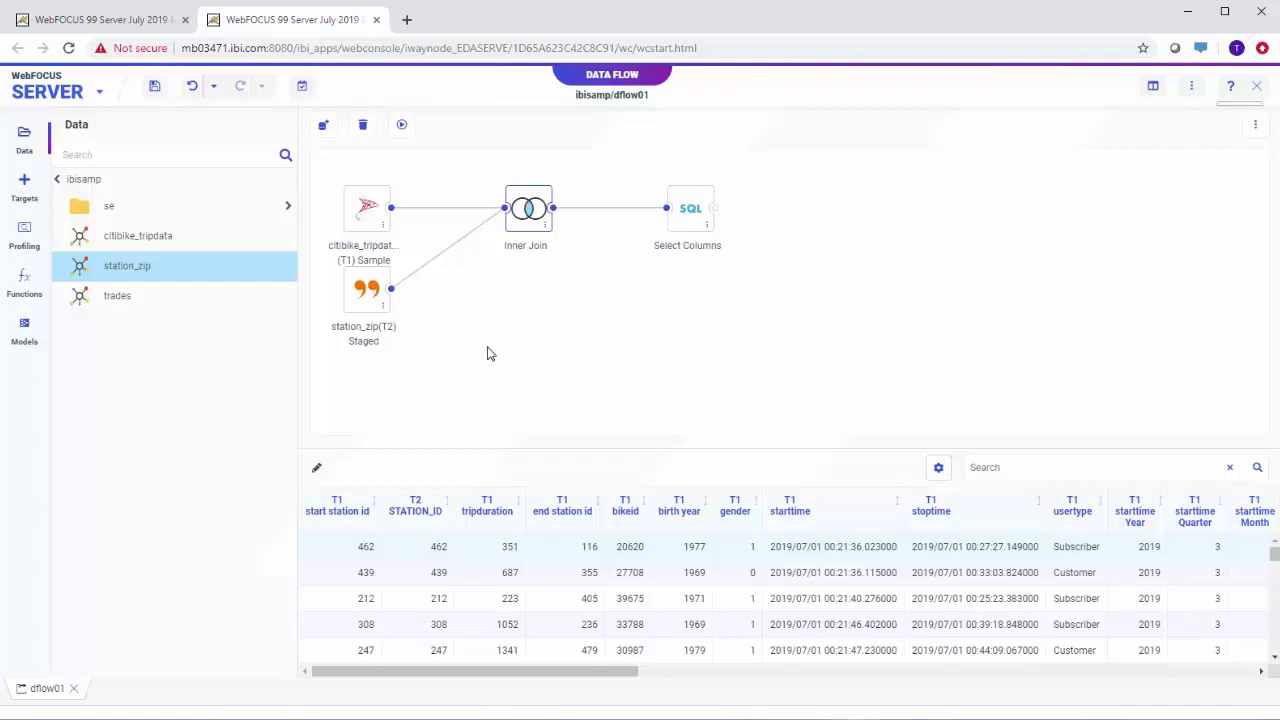
{"action": "right_click", "coordinate": [540, 230]}
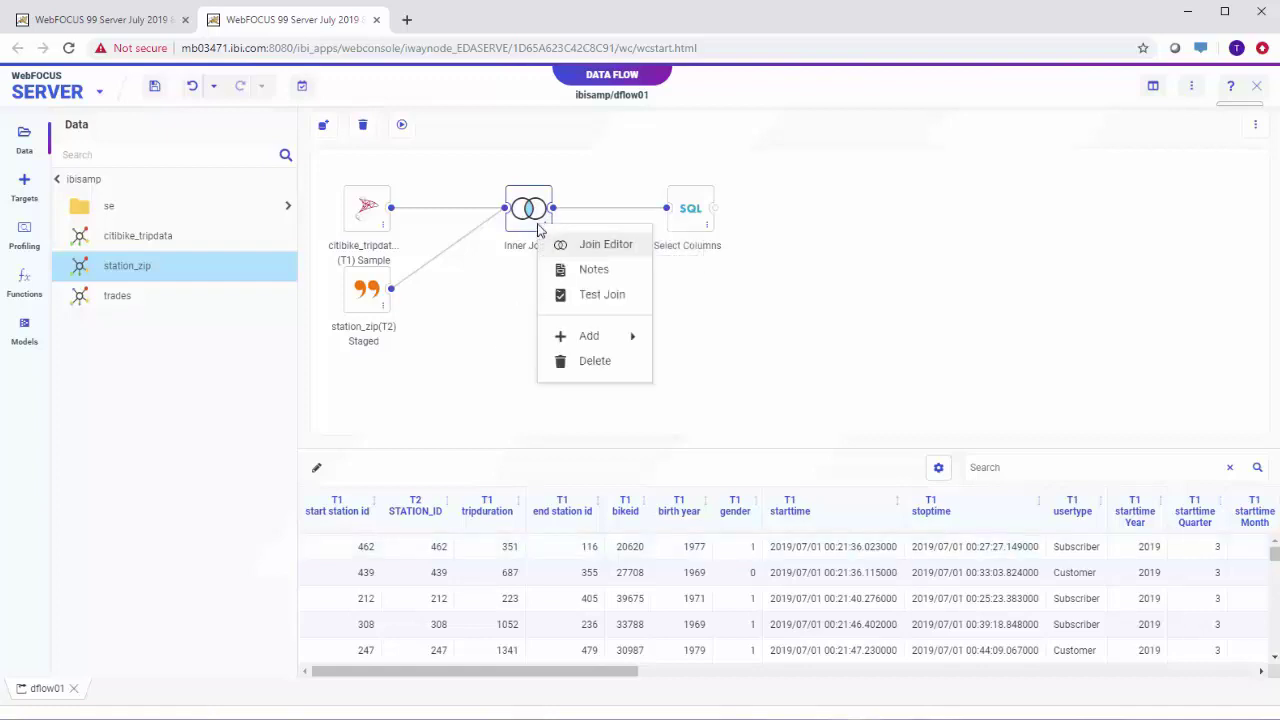
{"action": "left_click", "coordinate": [600, 245]}
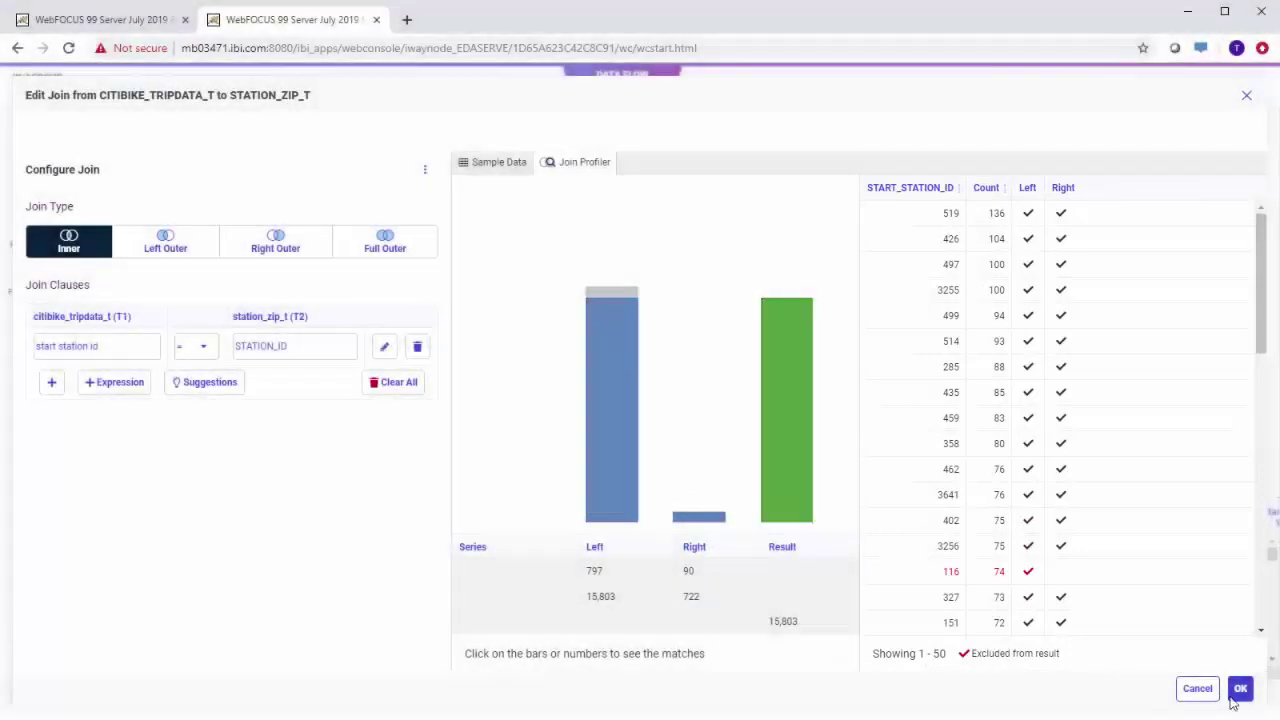
{"action": "left_click", "coordinate": [1241, 689]}
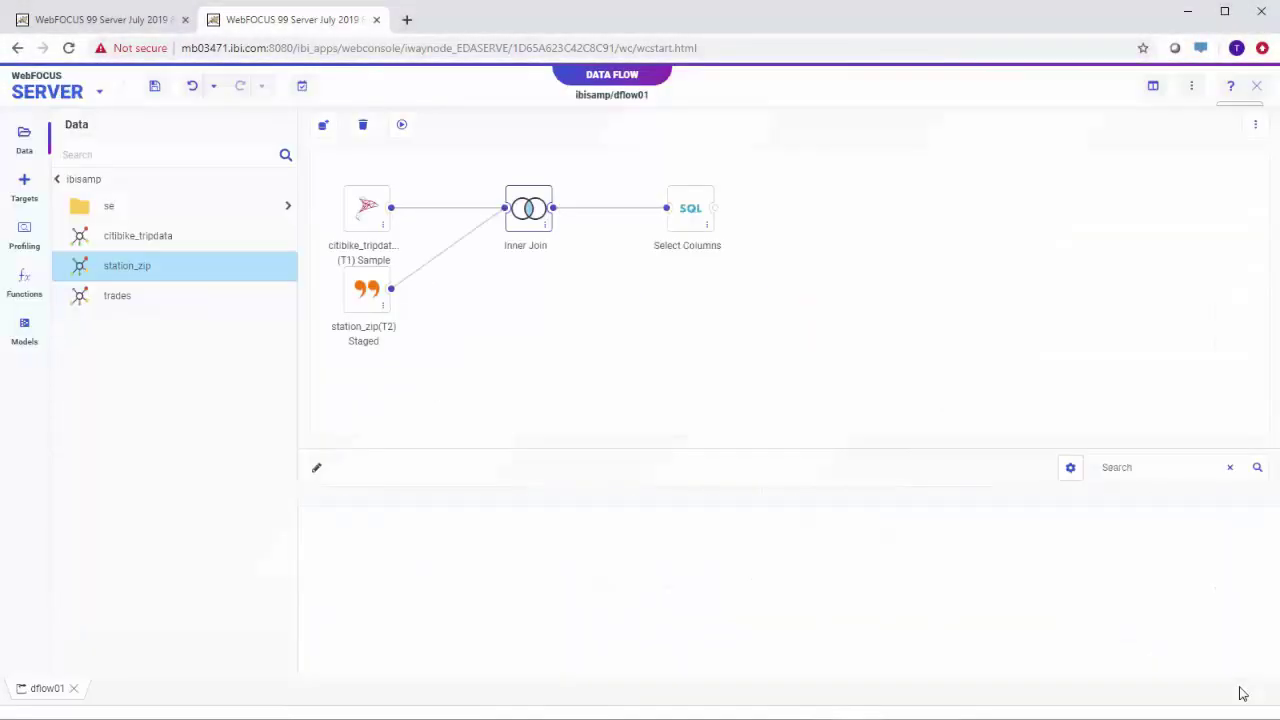
Filter the Select Columns query to COUNTY equal to New York County using the profile bar.
{"action": "right_click", "coordinate": [690, 229]}
{"action": "left_click", "coordinate": [740, 246]}
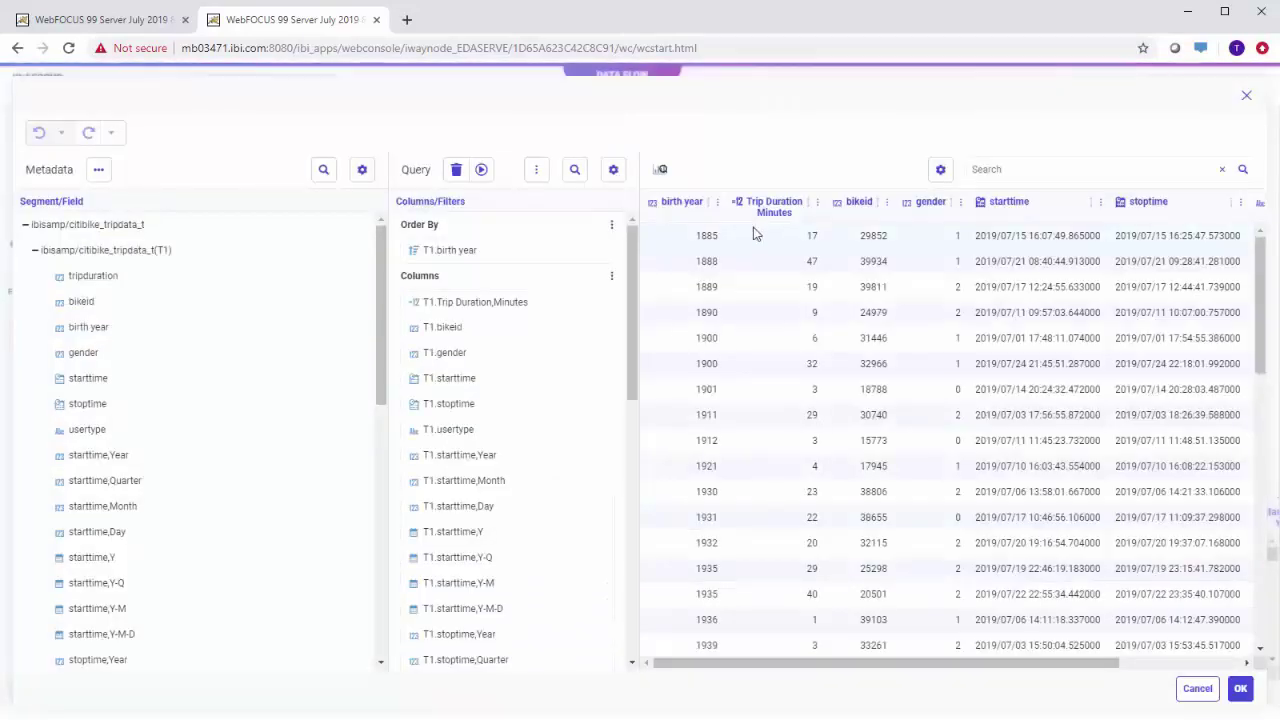
{"action": "left_click", "coordinate": [659, 163]}
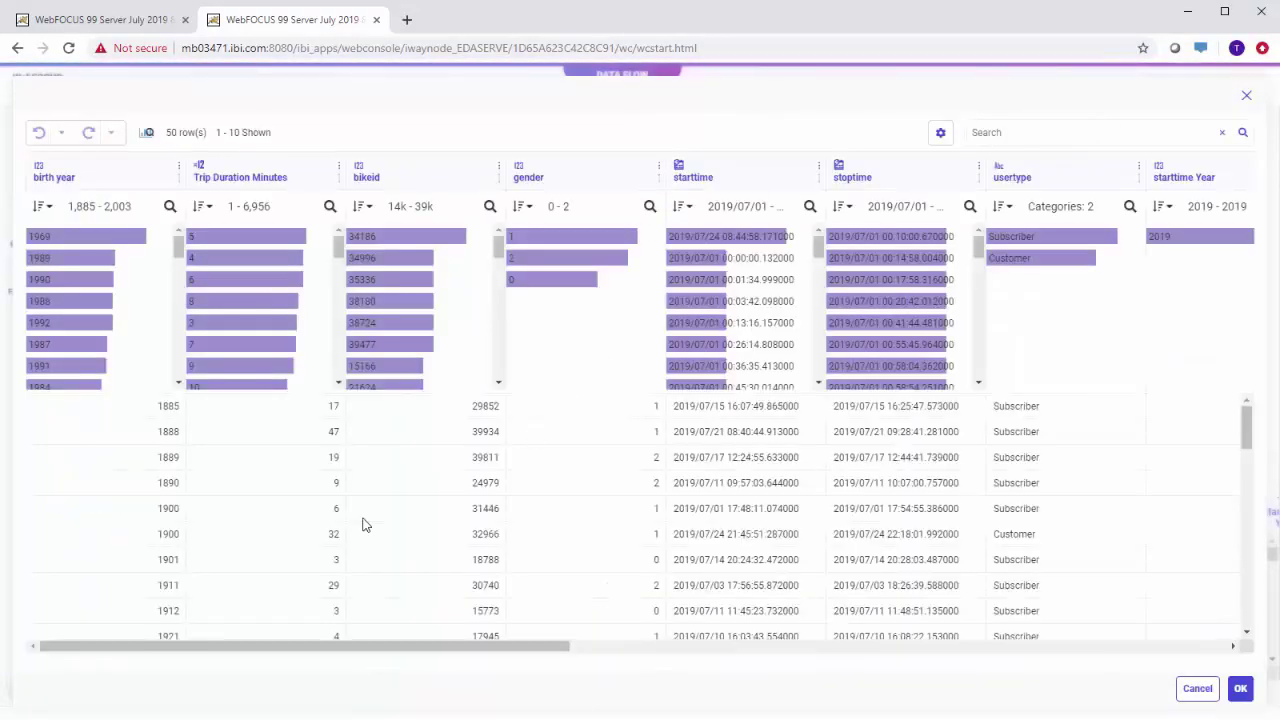
{"action": "left_click_drag", "start_coordinate": [86, 646], "coordinate": [1150, 652]}
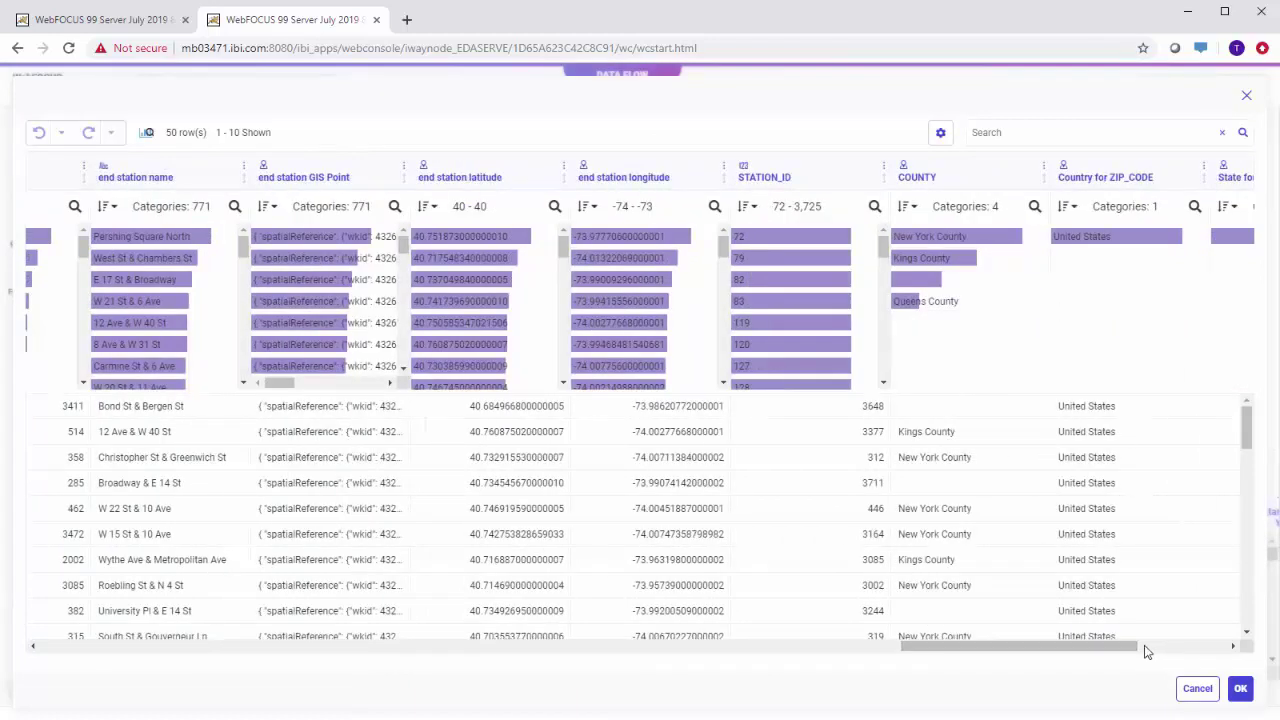
{"action": "left_click", "coordinate": [977, 237]}
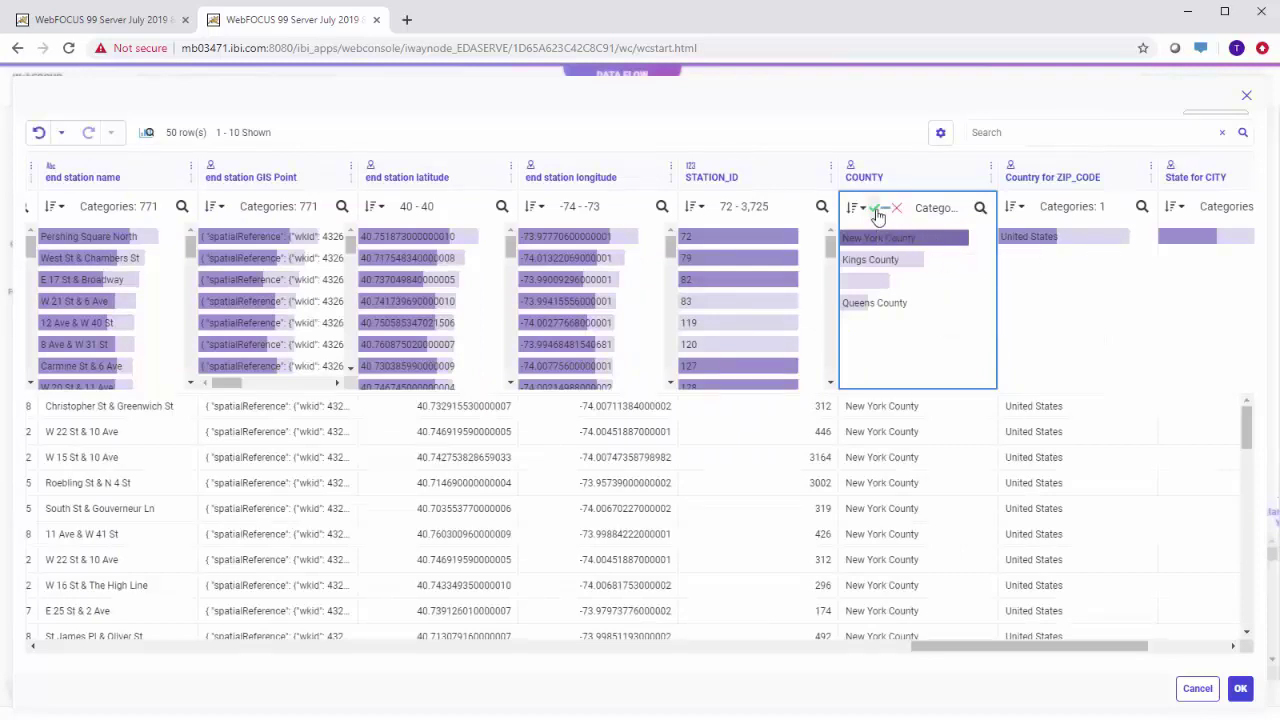
{"action": "left_click", "coordinate": [876, 210]}
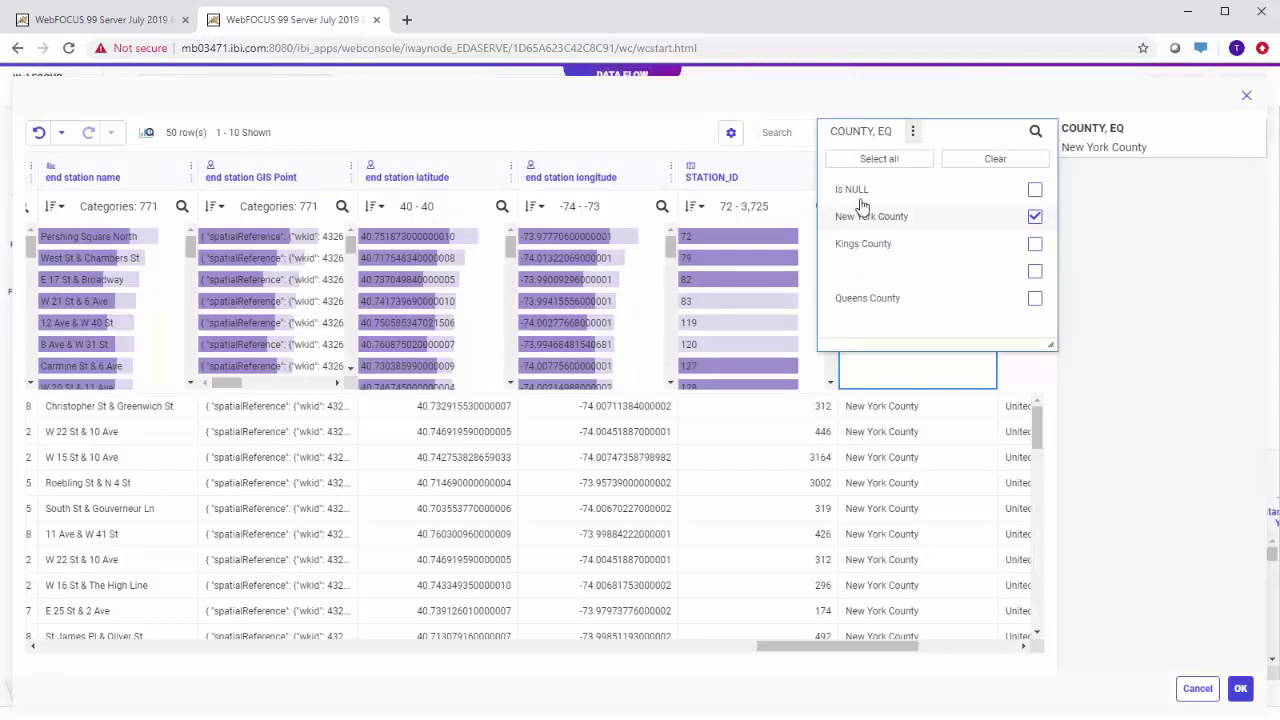
{"action": "left_click", "coordinate": [791, 97]}
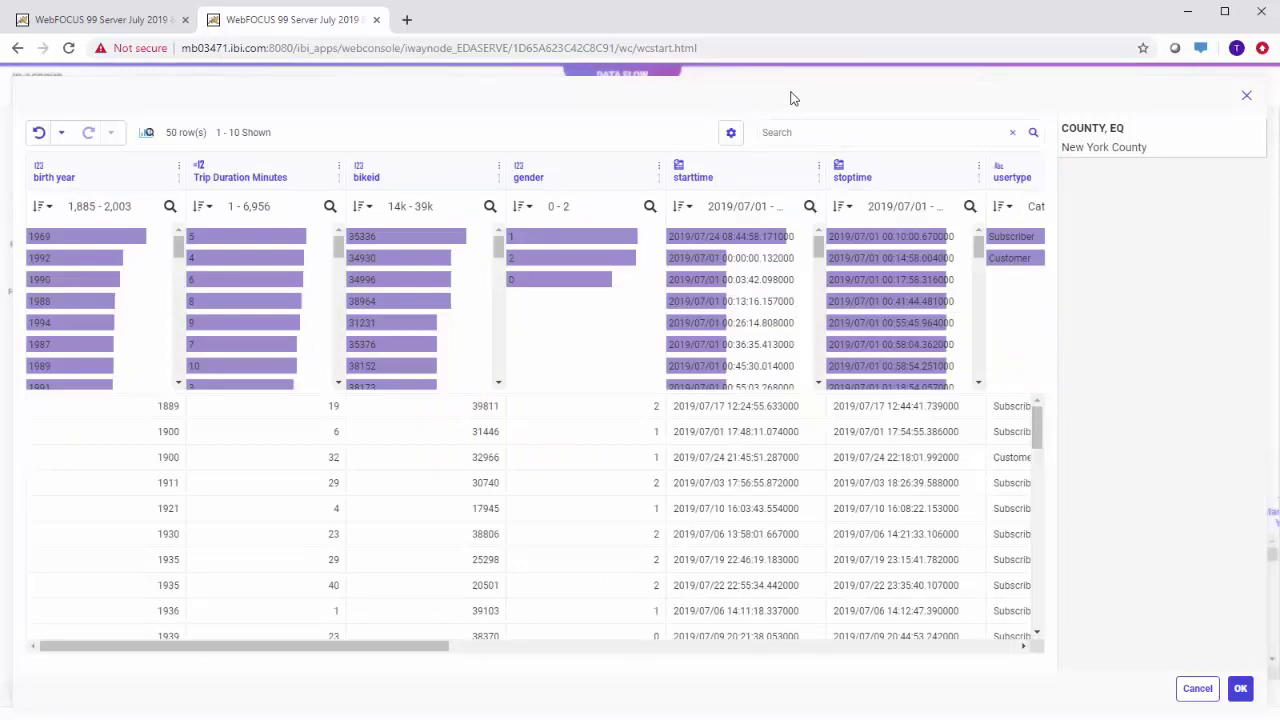
{"action": "left_click", "coordinate": [1240, 688]}
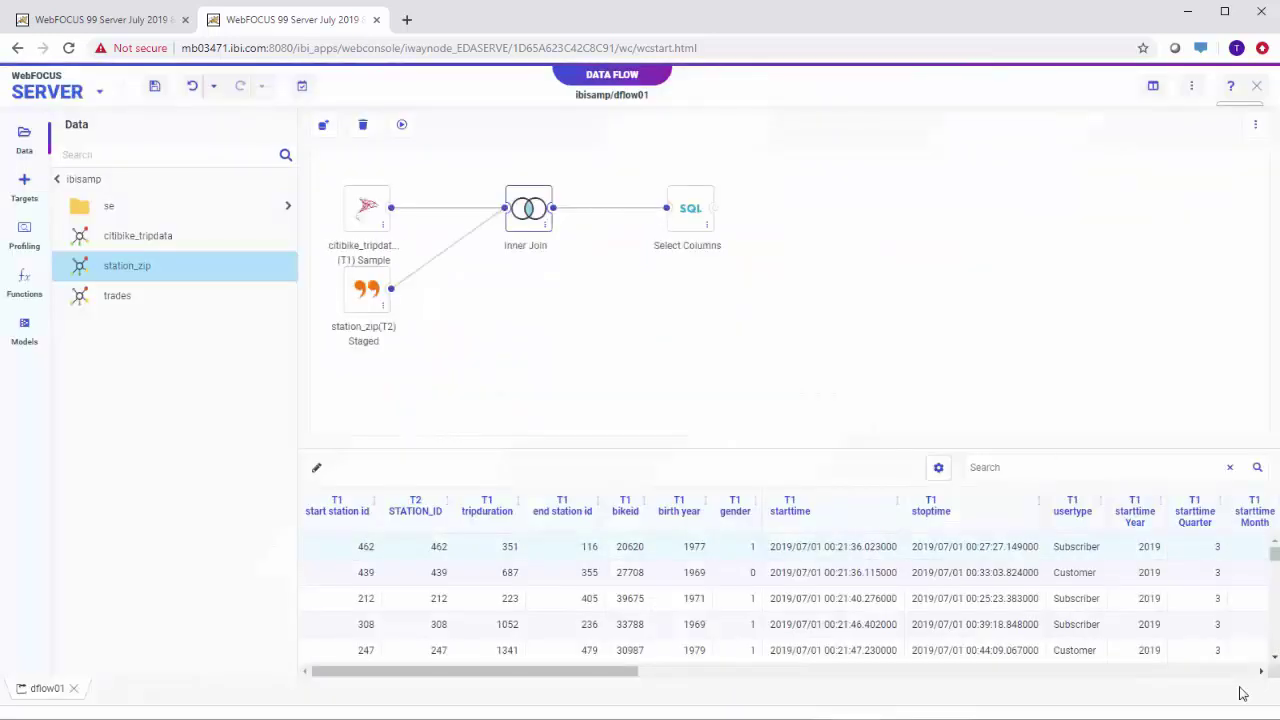
Add MySQL target citibike_tripdata01 after Select Columns with New/Replace load option.
{"action": "left_click", "coordinate": [22, 188]}
{"action": "left_click", "coordinate": [92, 162]}
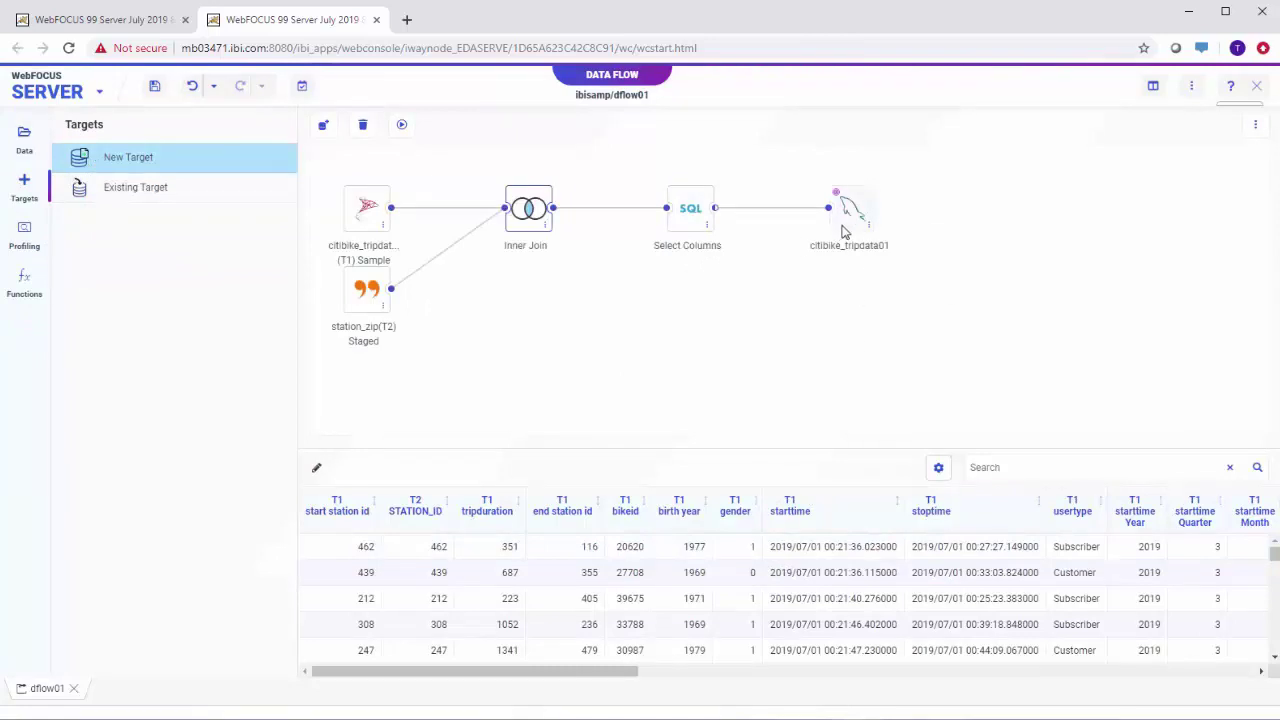
{"action": "right_click", "coordinate": [845, 222]}
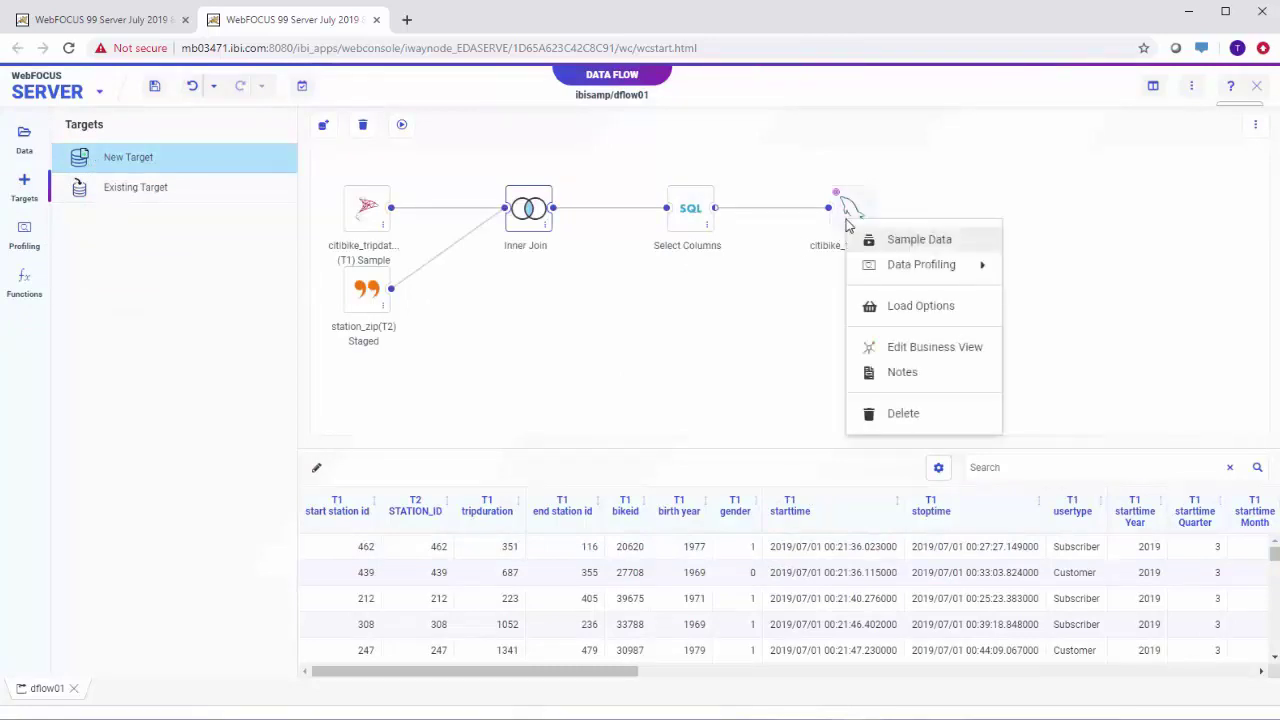
{"action": "left_click", "coordinate": [912, 306]}
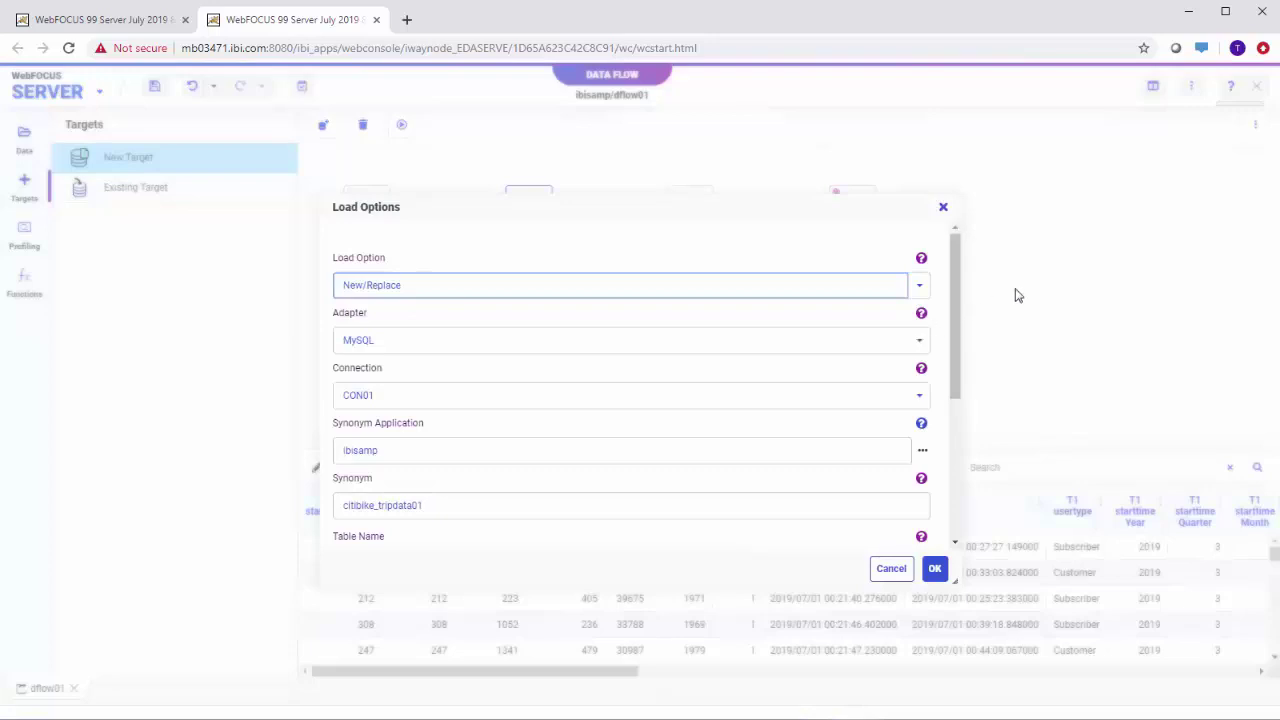
{"action": "left_click", "coordinate": [934, 568]}
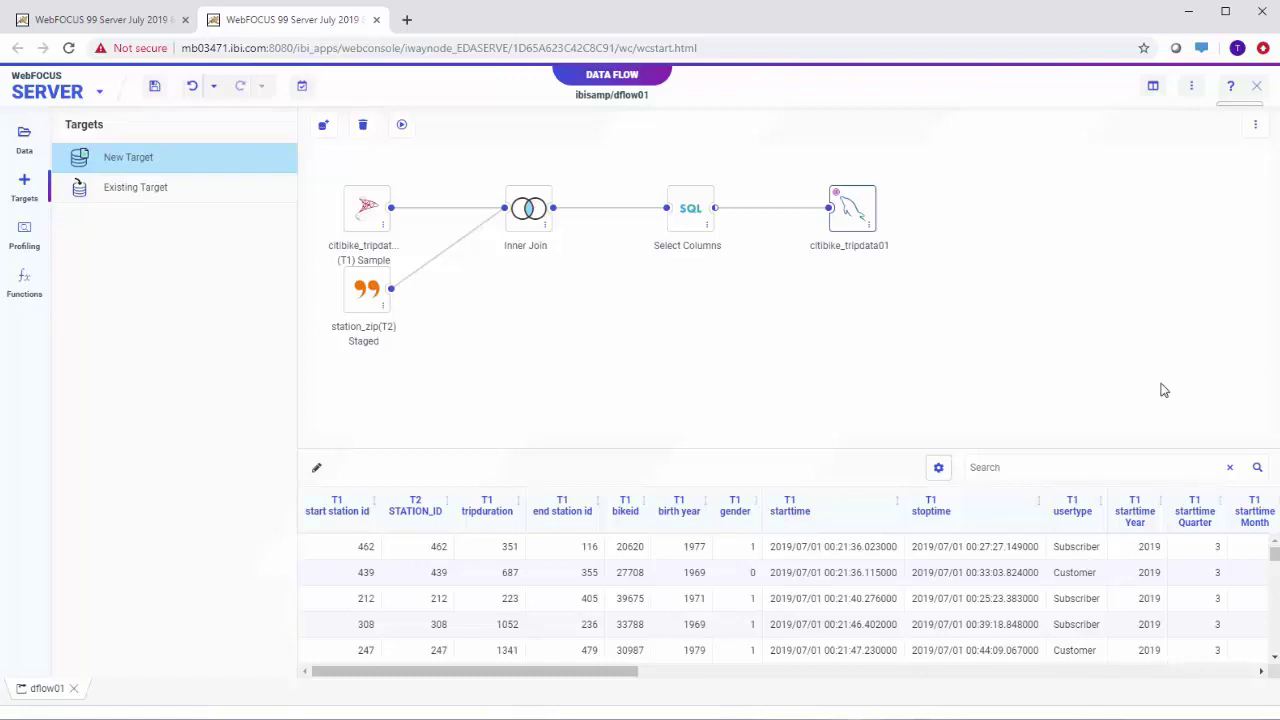
Accept the citibike_tripdata01 business view and run dflow01 to bulk-load CITIBIKE_TRIPDATA_T01.
{"action": "right_click", "coordinate": [856, 236]}
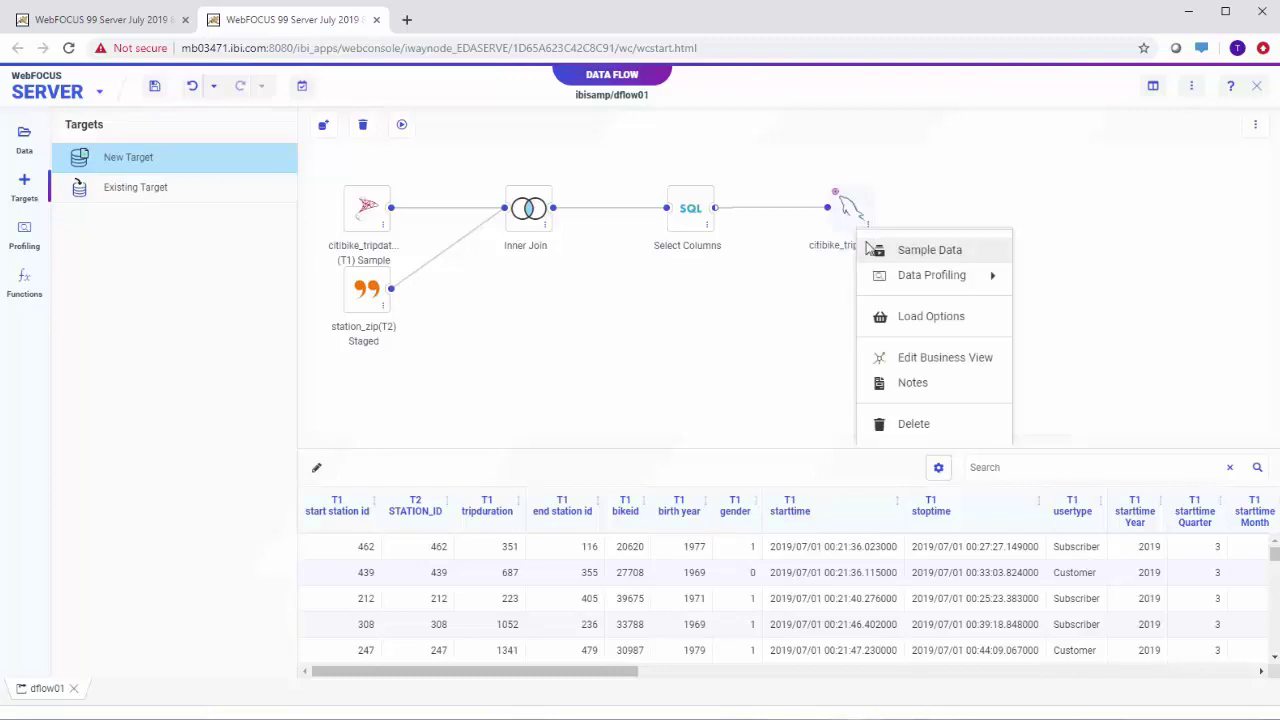
{"action": "left_click", "coordinate": [922, 364]}
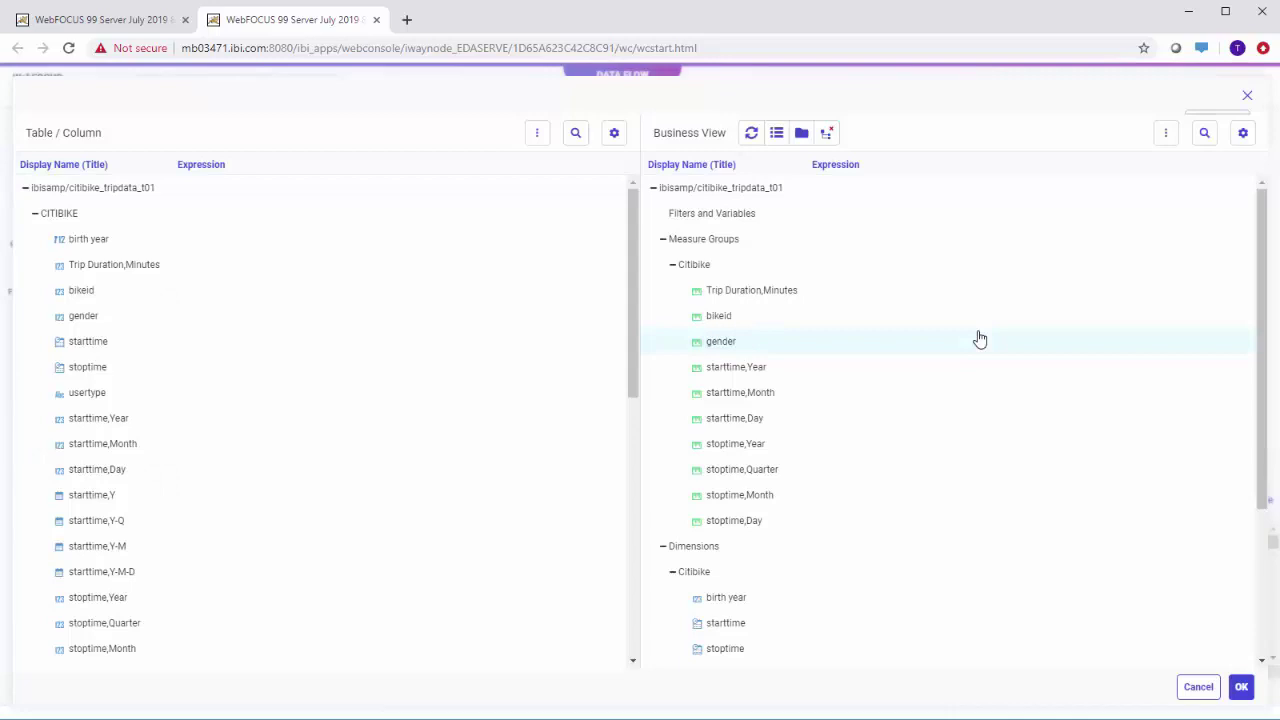
{"action": "left_click", "coordinate": [1240, 692]}
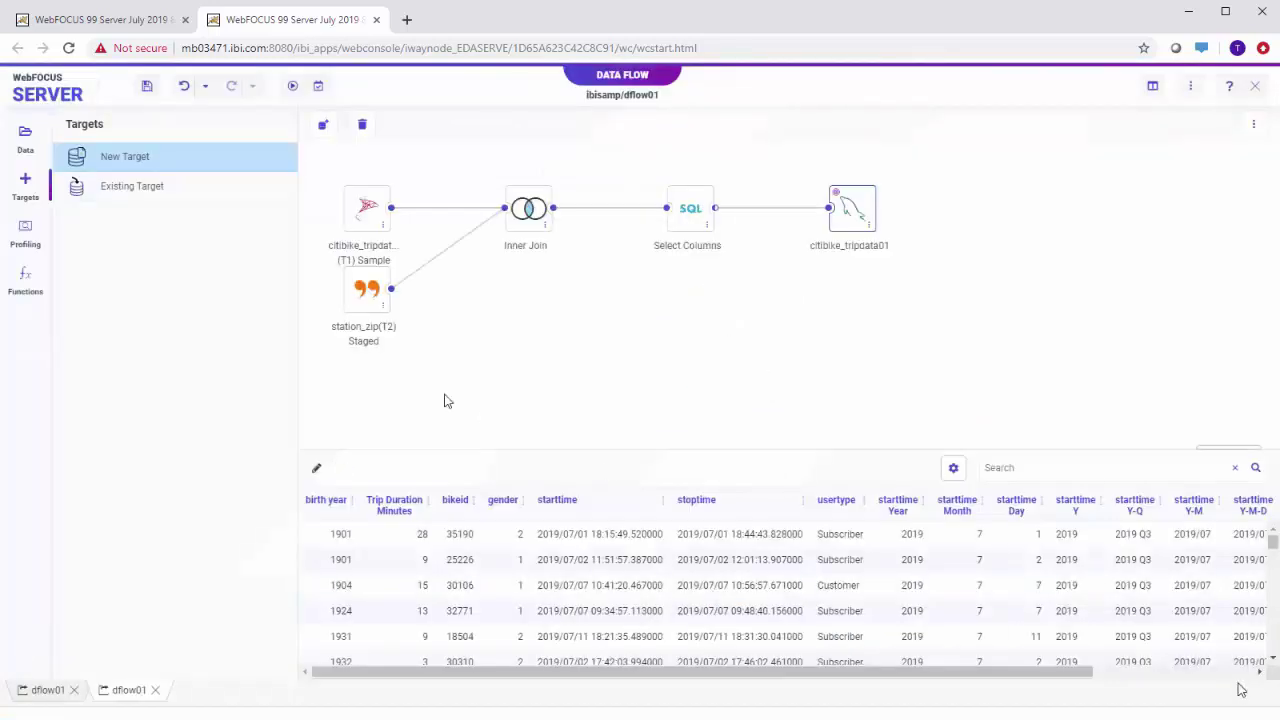
{"action": "left_click", "coordinate": [293, 87]}
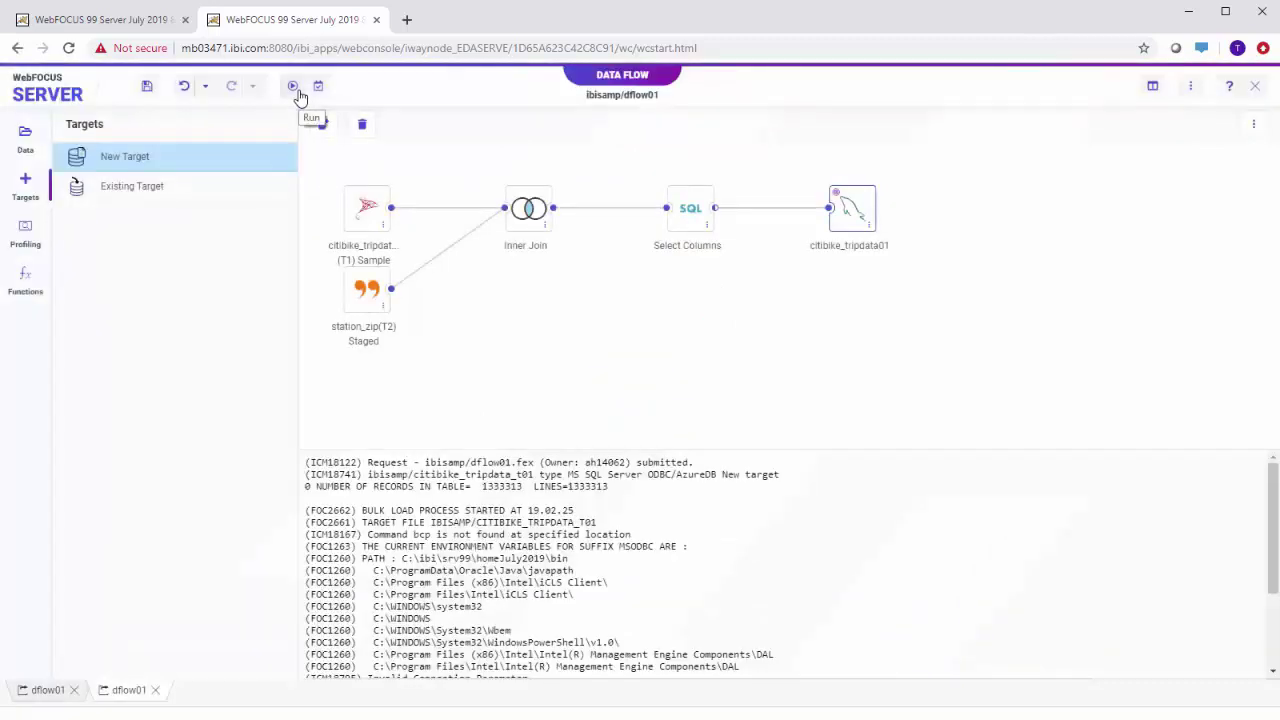